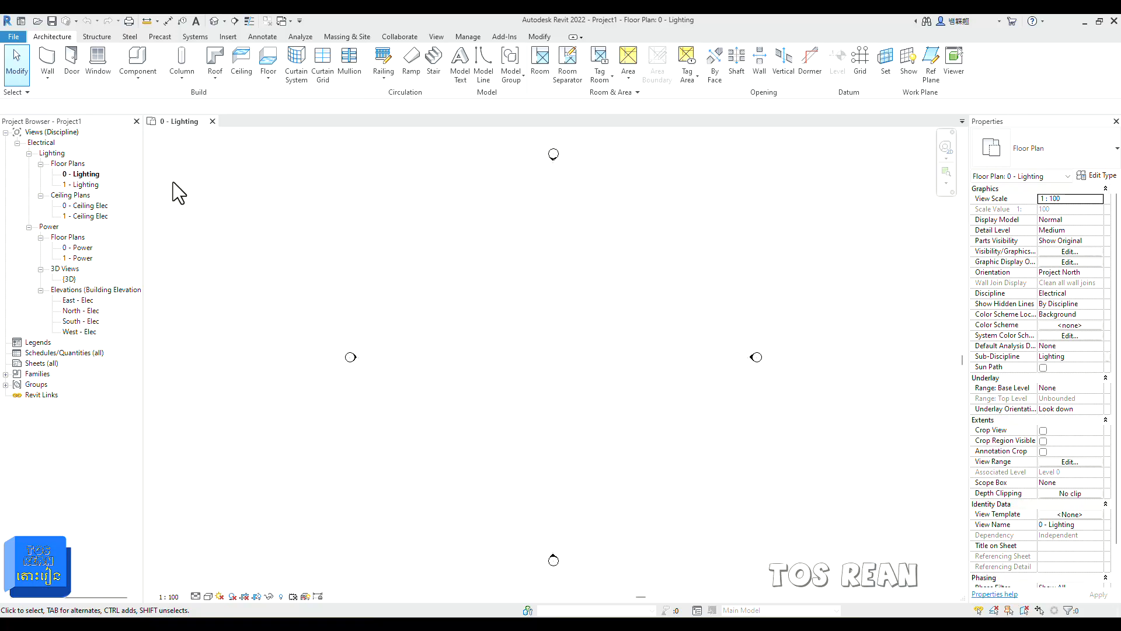
Link BIM Architecture 2019 For Electrical.rvt with Auto - Center to Center positioning, accepting a new instance of the link
{"action": "left_click", "coordinate": [227, 38]}
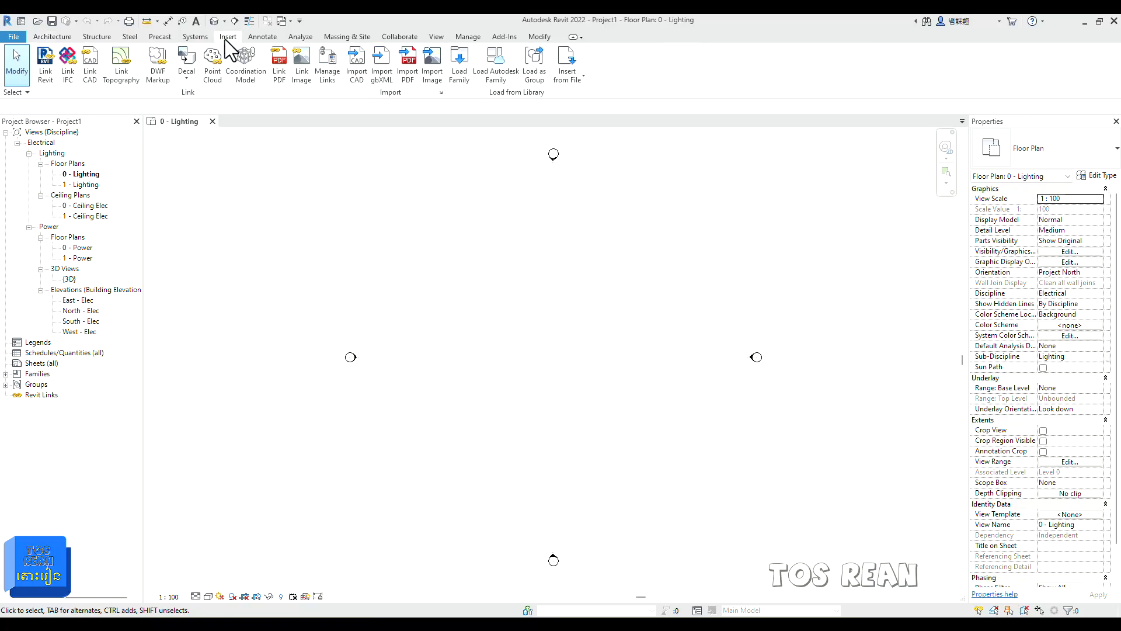
{"action": "left_click", "coordinate": [45, 66]}
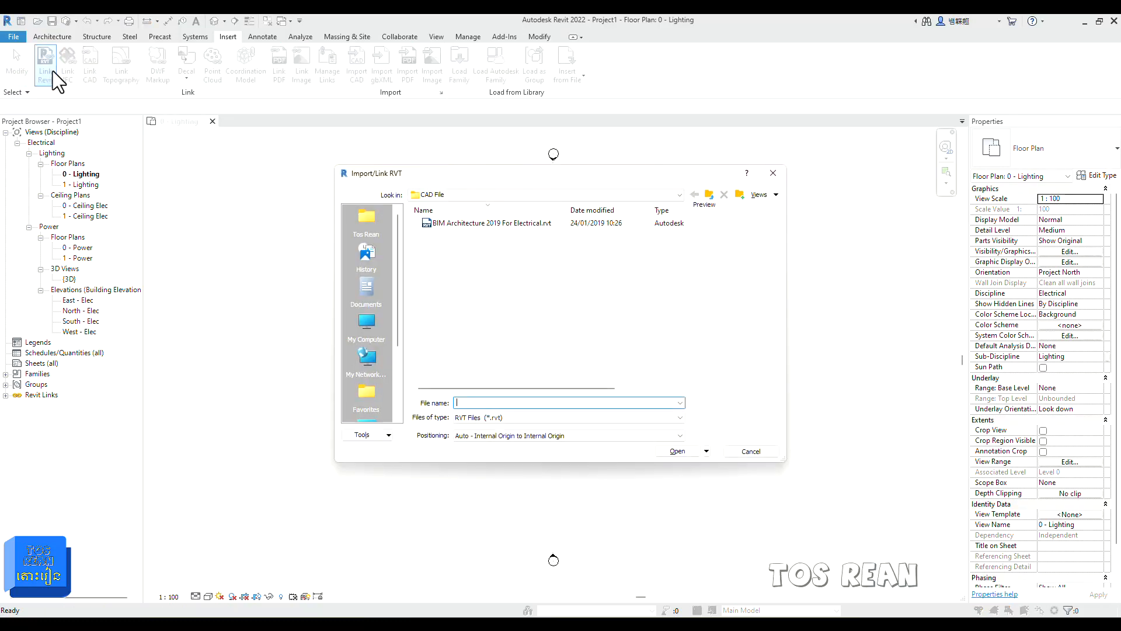
{"action": "left_click", "coordinate": [512, 225]}
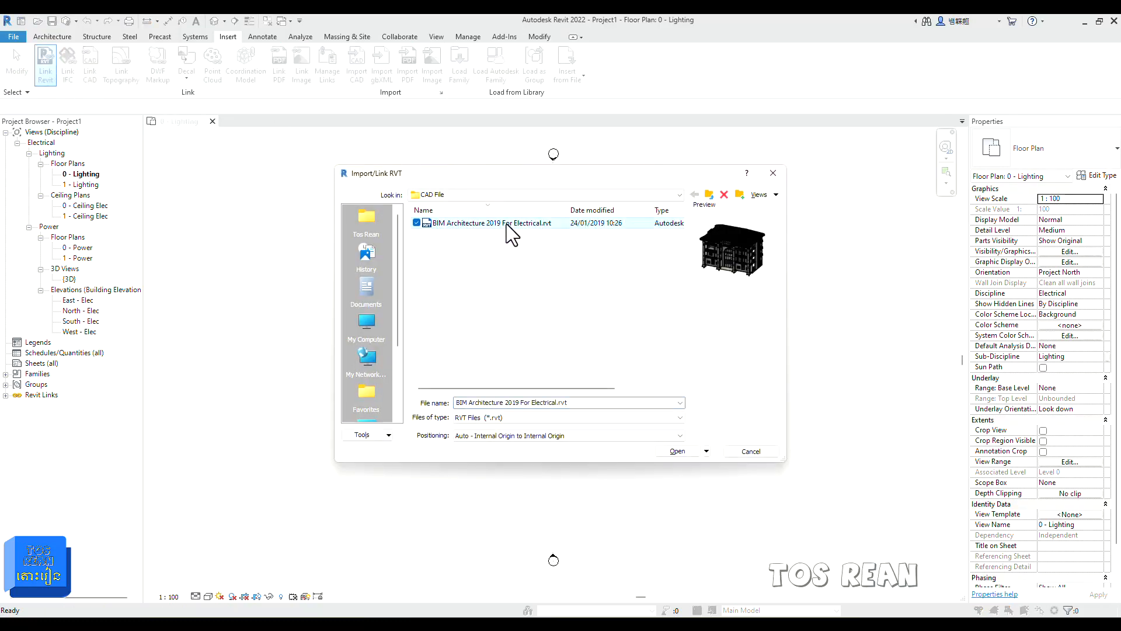
{"action": "left_click", "coordinate": [590, 436]}
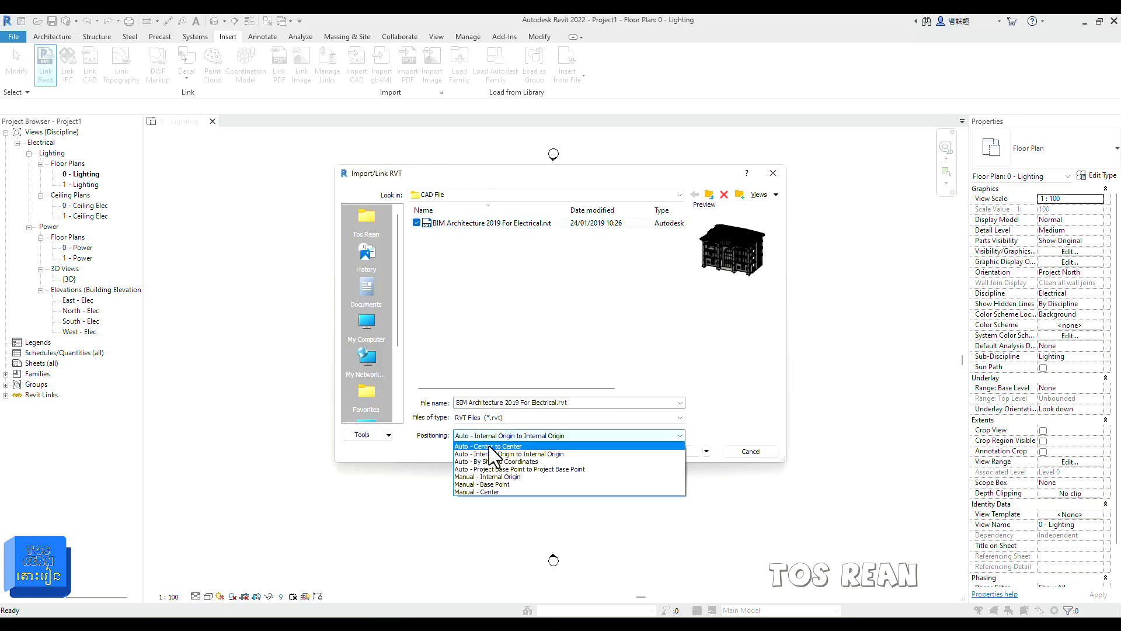
{"action": "left_click", "coordinate": [490, 447]}
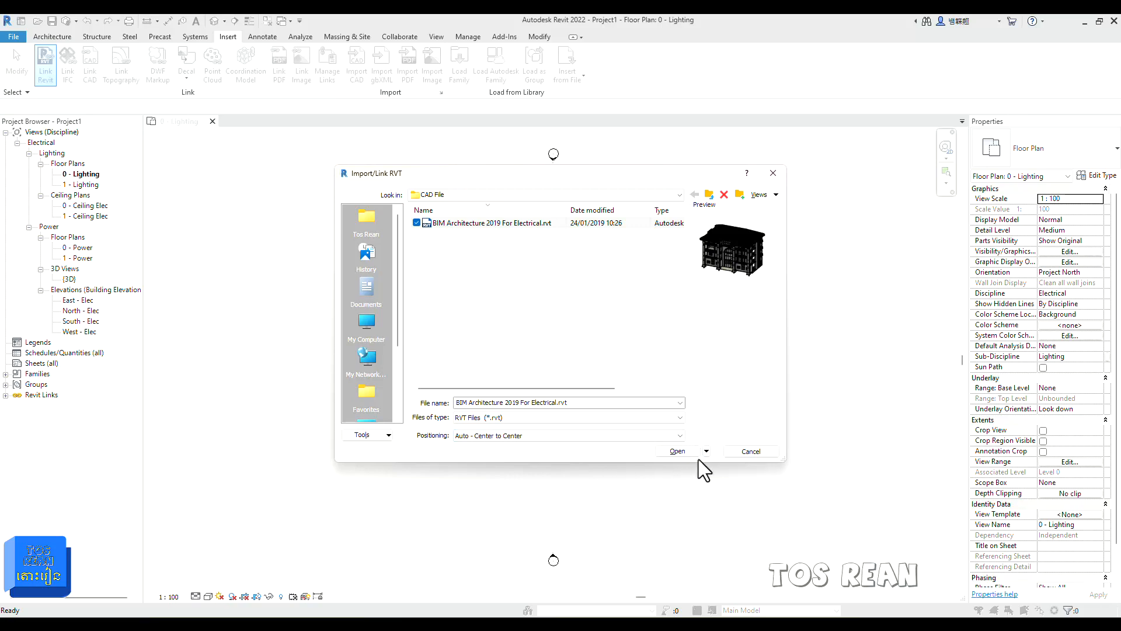
{"action": "left_click", "coordinate": [677, 451]}
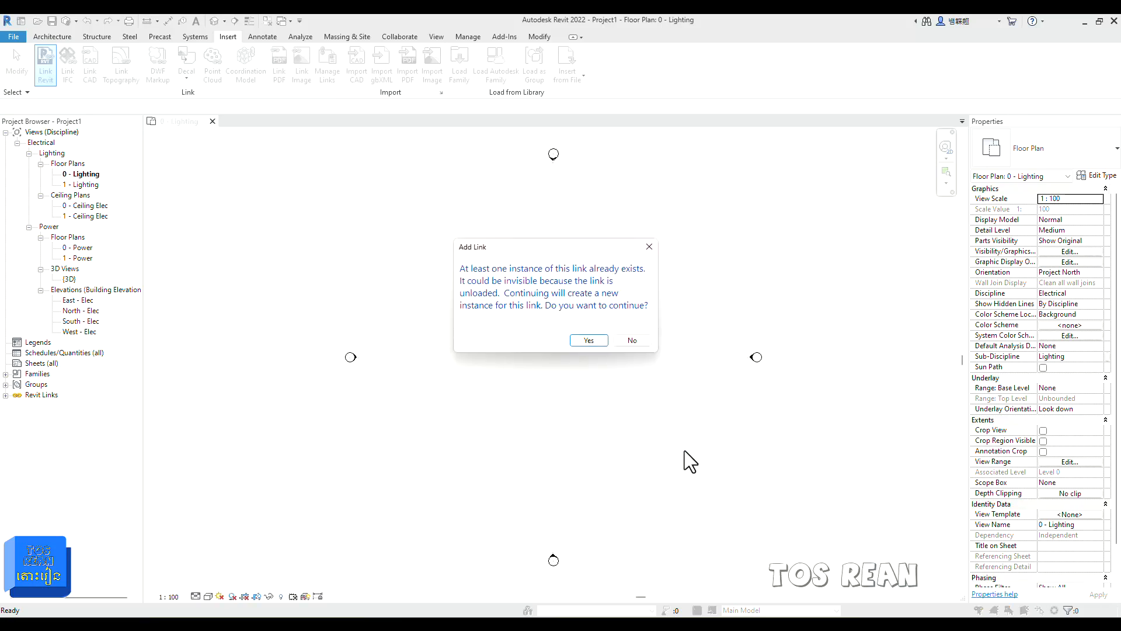
{"action": "left_click", "coordinate": [594, 343]}
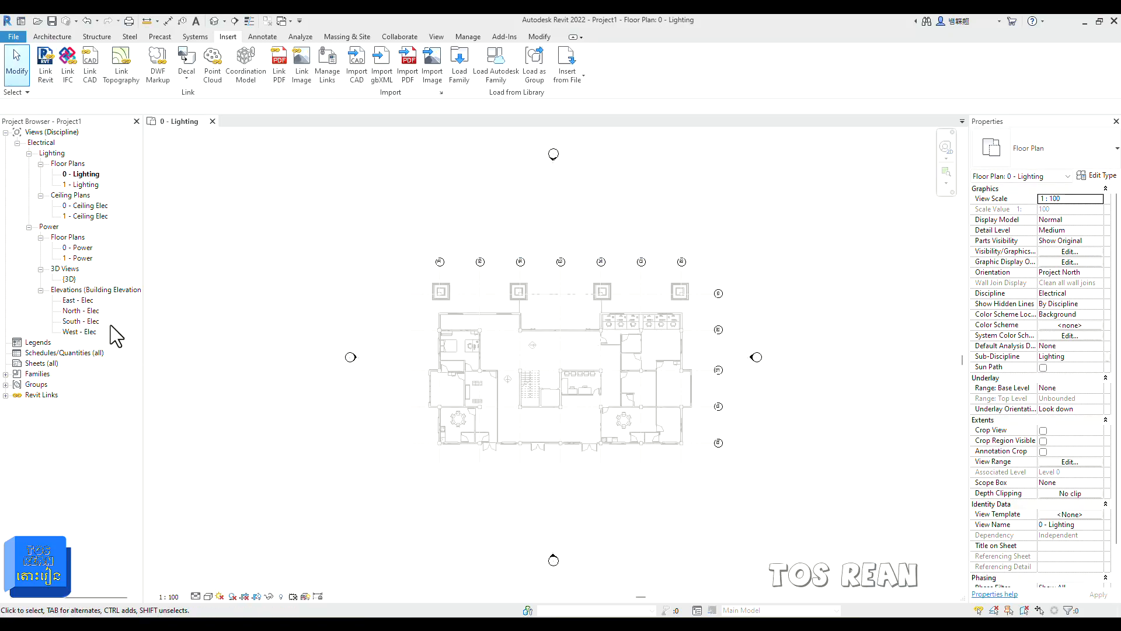
Open the East - Elec elevation view
{"action": "left_click", "coordinate": [77, 300]}
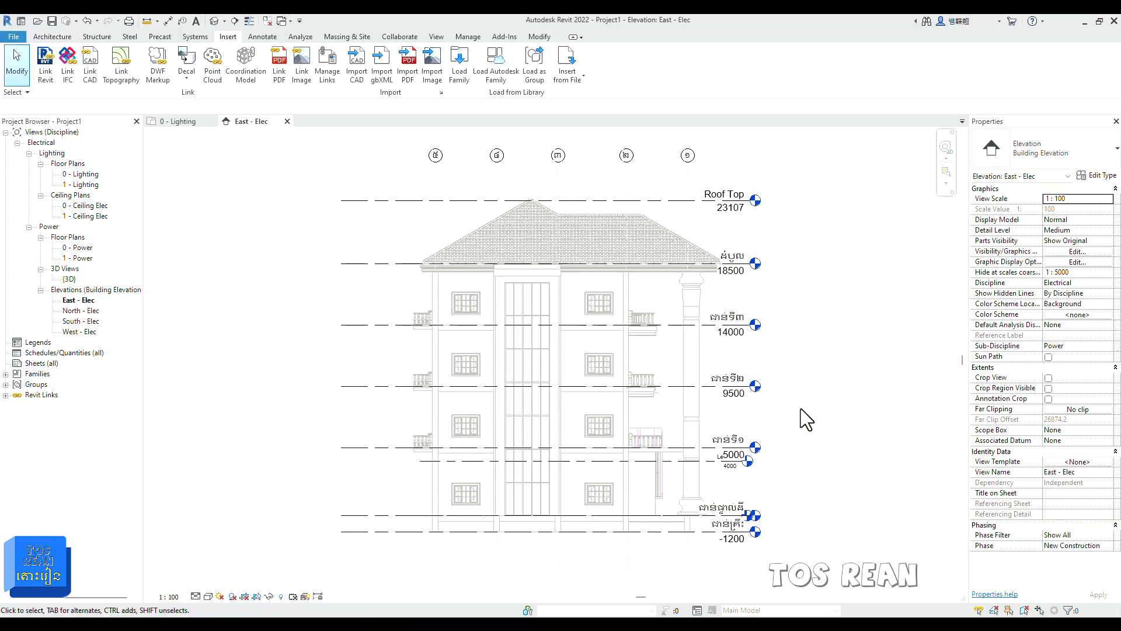
{"action": "mouse_move", "coordinate": [808, 426]}
{"action": "middle_mouse_down"}
{"action": "mouse_move", "coordinate": [825, 400]}
{"action": "mouse_move", "coordinate": [806, 399]}
{"action": "mouse_move", "coordinate": [806, 419]}
{"action": "middle_mouse_up"}
{"action": "scroll", "coordinate": [800, 389], "scroll_direction": "down", "scroll_amount": 1}
{"action": "scroll", "coordinate": [800, 392], "scroll_direction": "up", "scroll_amount": 1}
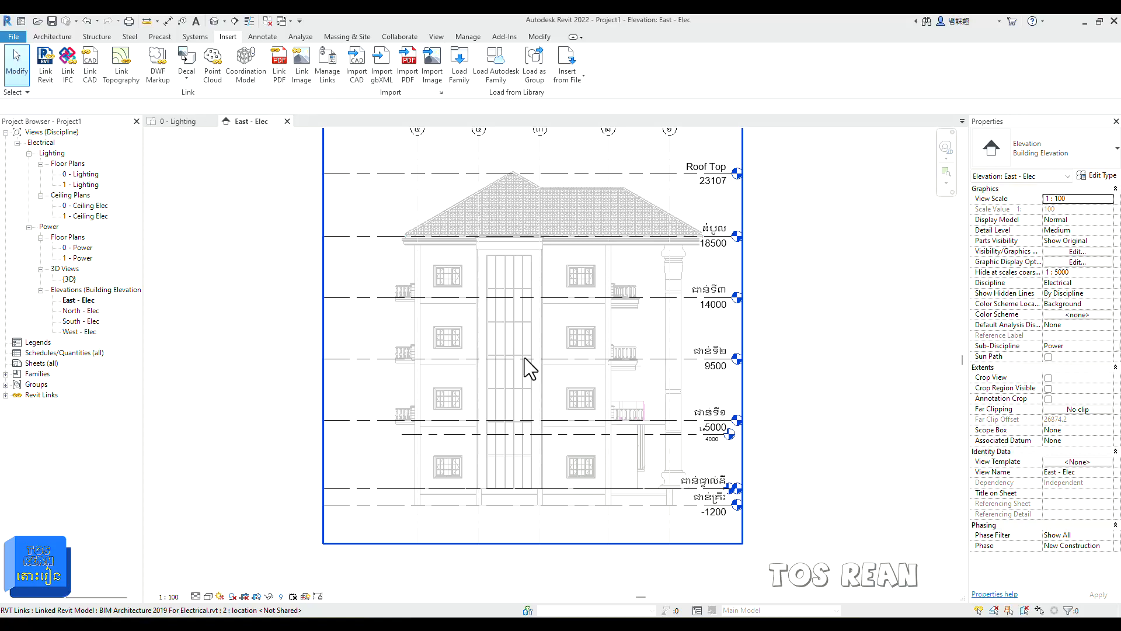
Draw a level at elevation 0 along the linked building's ground-floor level, extending its head past the linked level heads
{"action": "scroll", "coordinate": [200, 79], "scroll_direction": "up", "scroll_amount": 4}
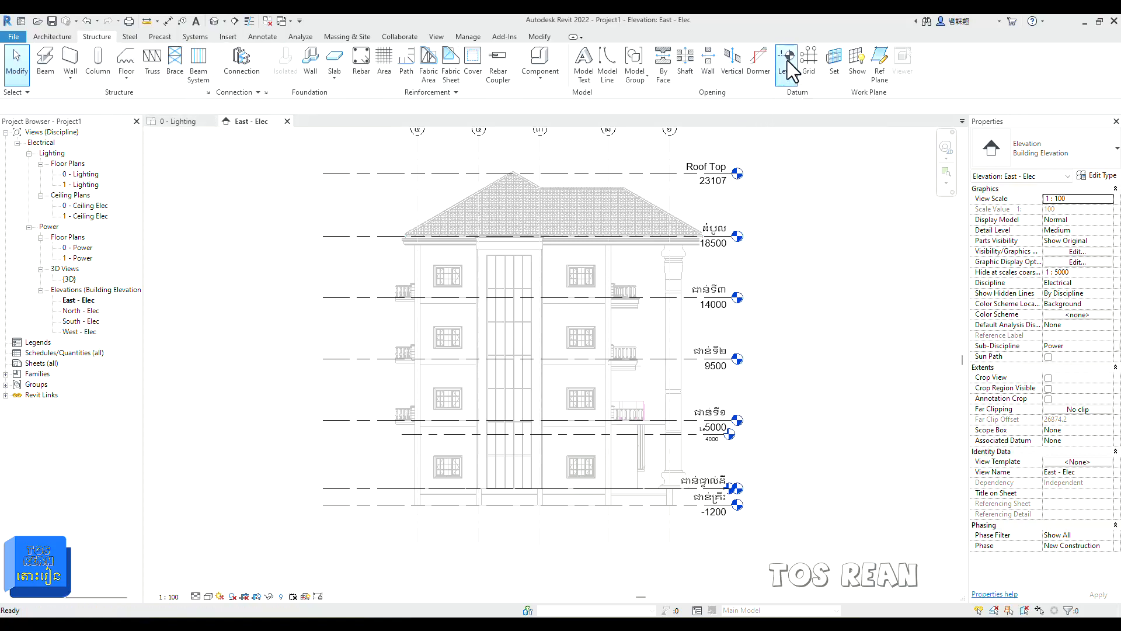
{"action": "left_click", "coordinate": [311, 489]}
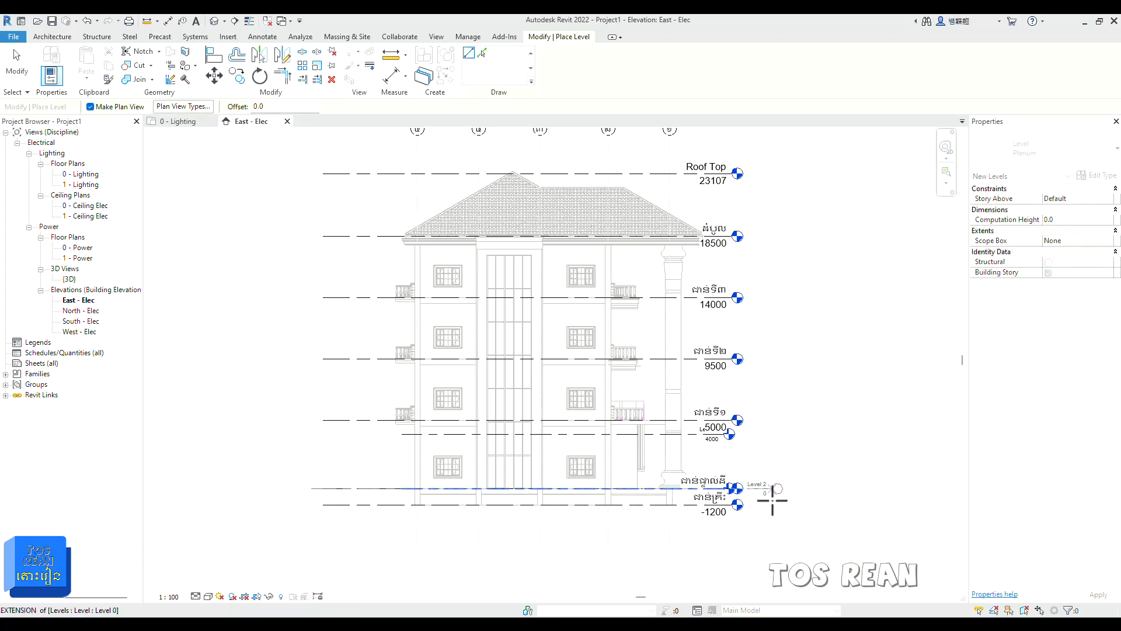
{"action": "left_click", "coordinate": [776, 489]}
{"action": "scroll", "coordinate": [784, 526], "scroll_direction": "up", "scroll_amount": 1}
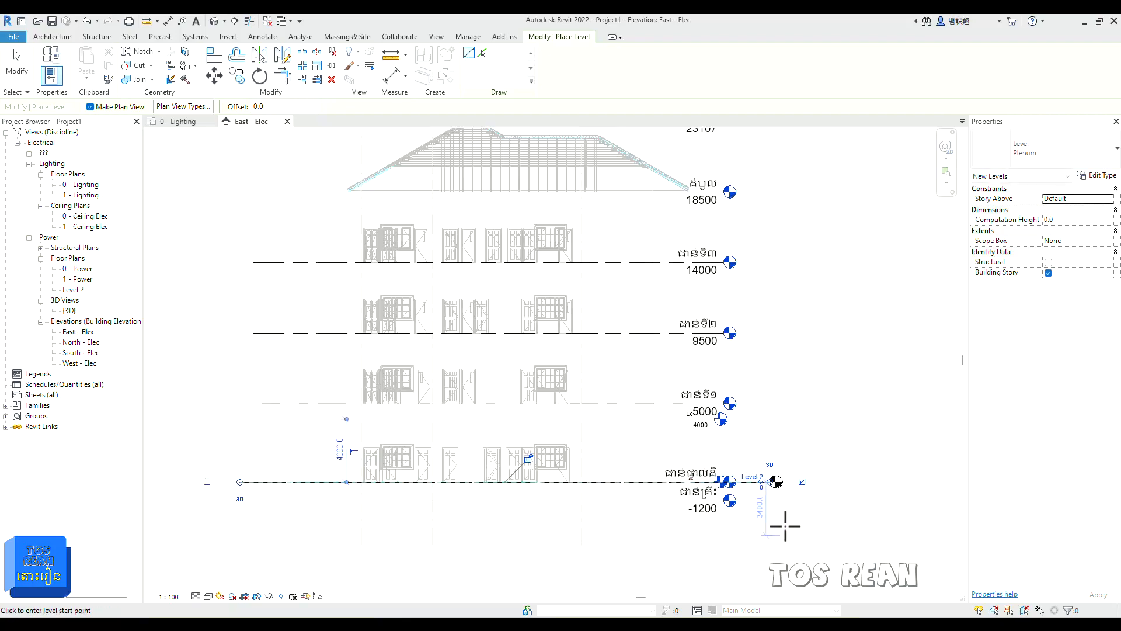
{"action": "scroll", "coordinate": [785, 525], "scroll_direction": "up", "scroll_amount": 1}
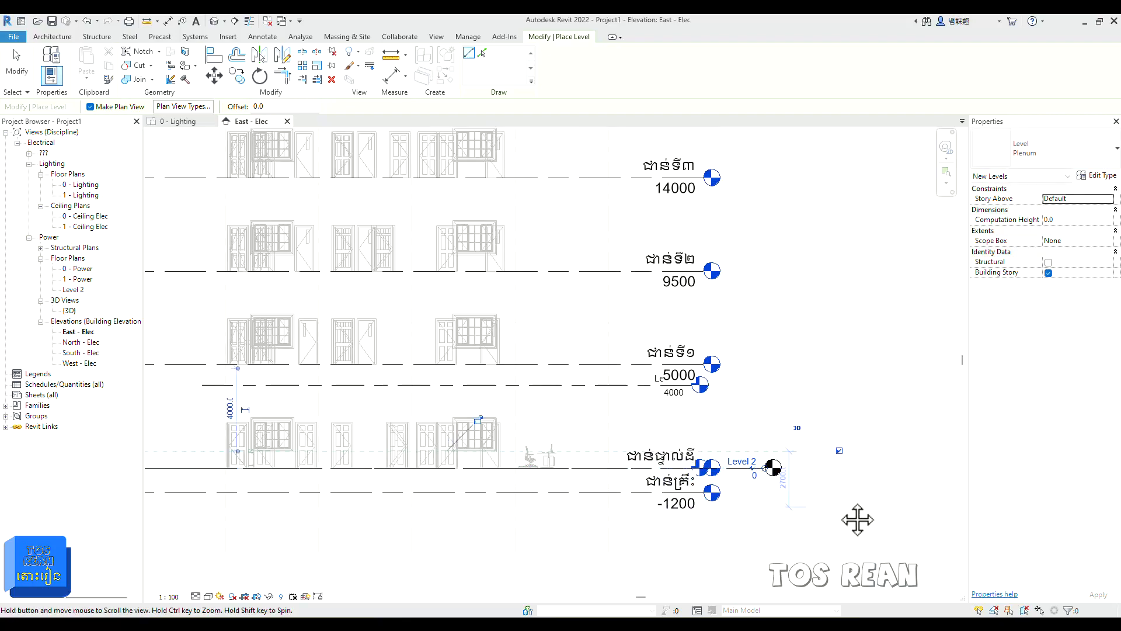
{"action": "middle_click_drag", "start_coordinate": [857, 518], "coordinate": [873, 510]}
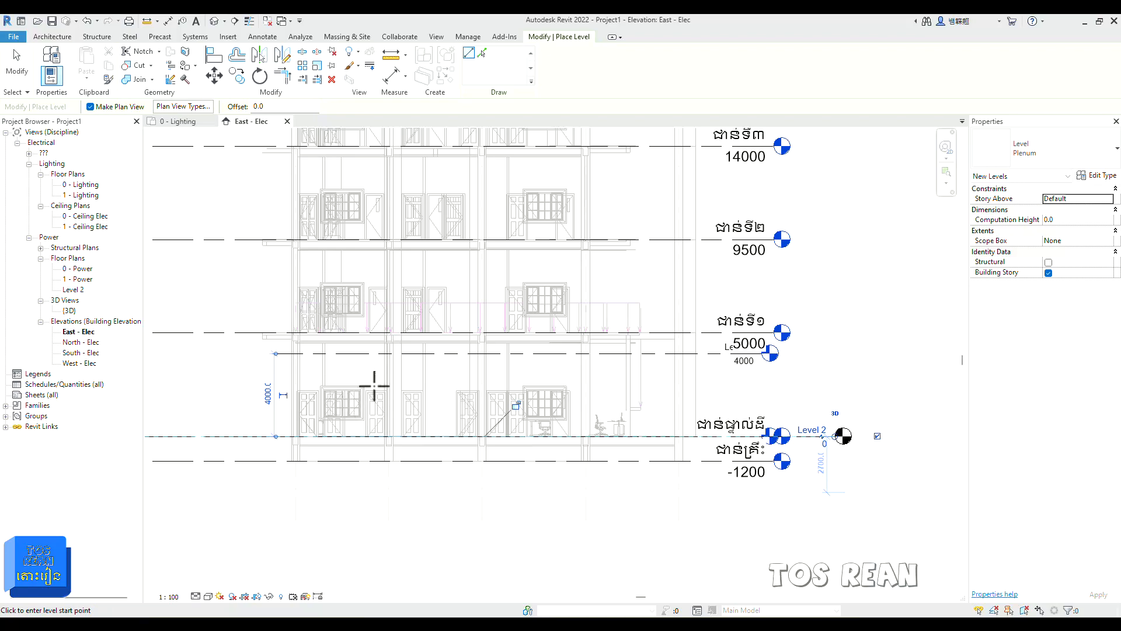
Draw two levels over the linked first- and second-floor levels, at elevations 5000 and 9500
{"action": "scroll", "coordinate": [375, 385], "scroll_direction": "down", "scroll_amount": 3}
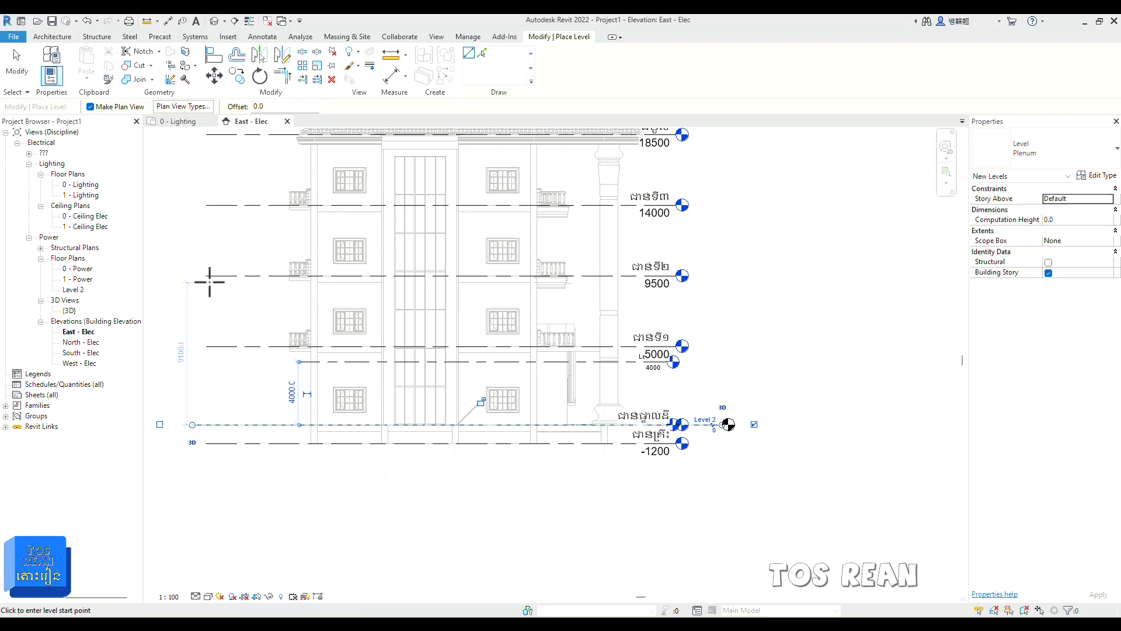
{"action": "left_click", "coordinate": [205, 347]}
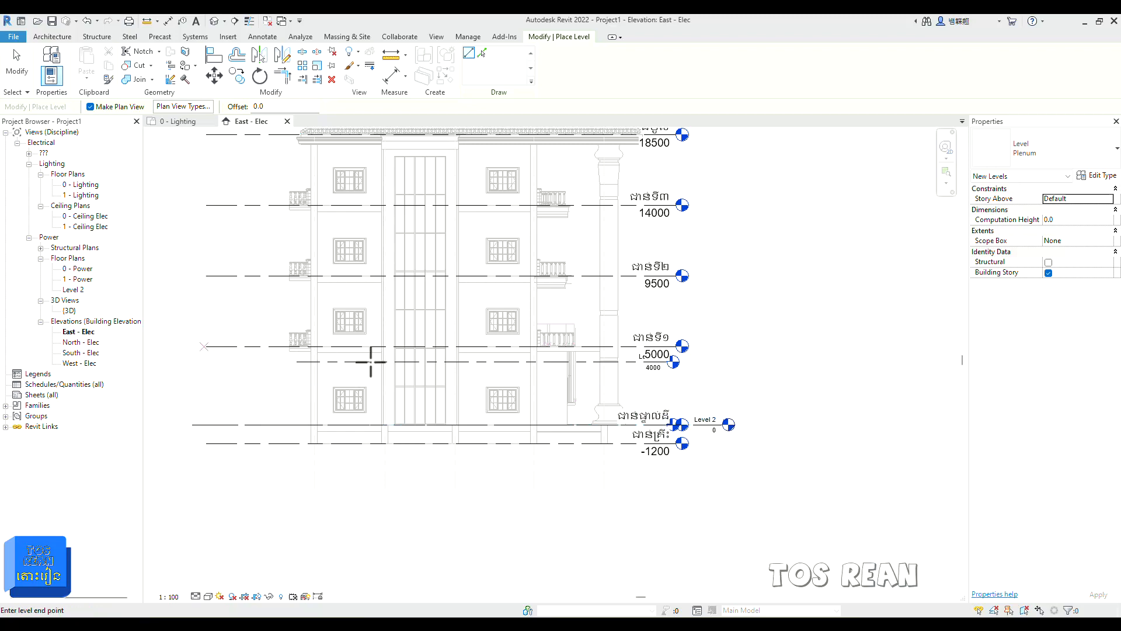
{"action": "left_click", "coordinate": [722, 357]}
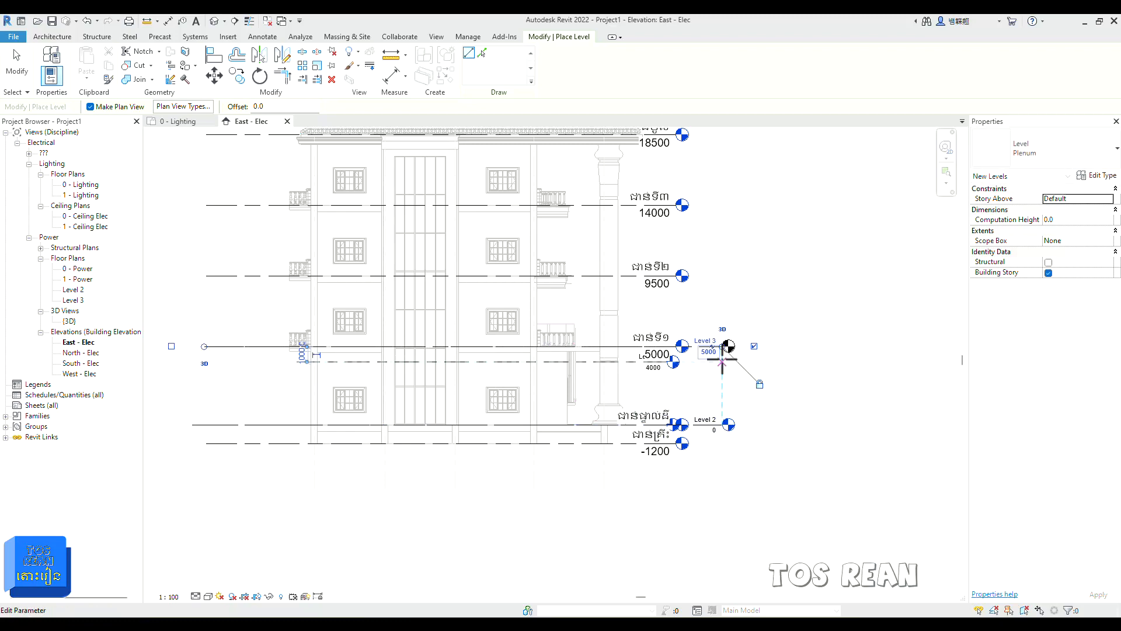
{"action": "left_click", "coordinate": [210, 275]}
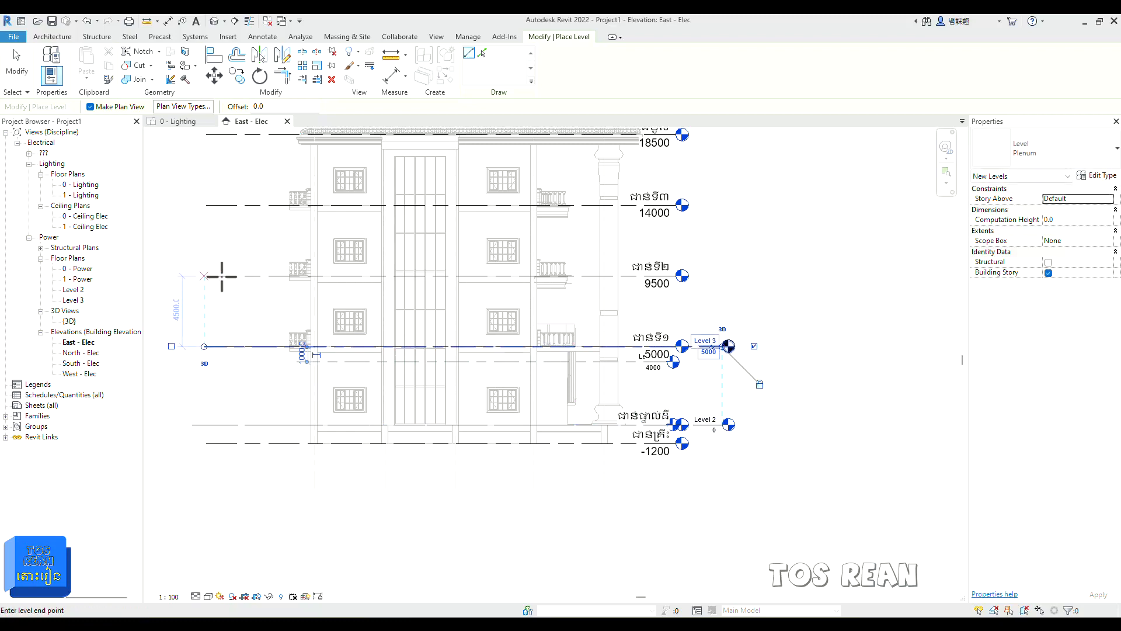
{"action": "left_click", "coordinate": [723, 288]}
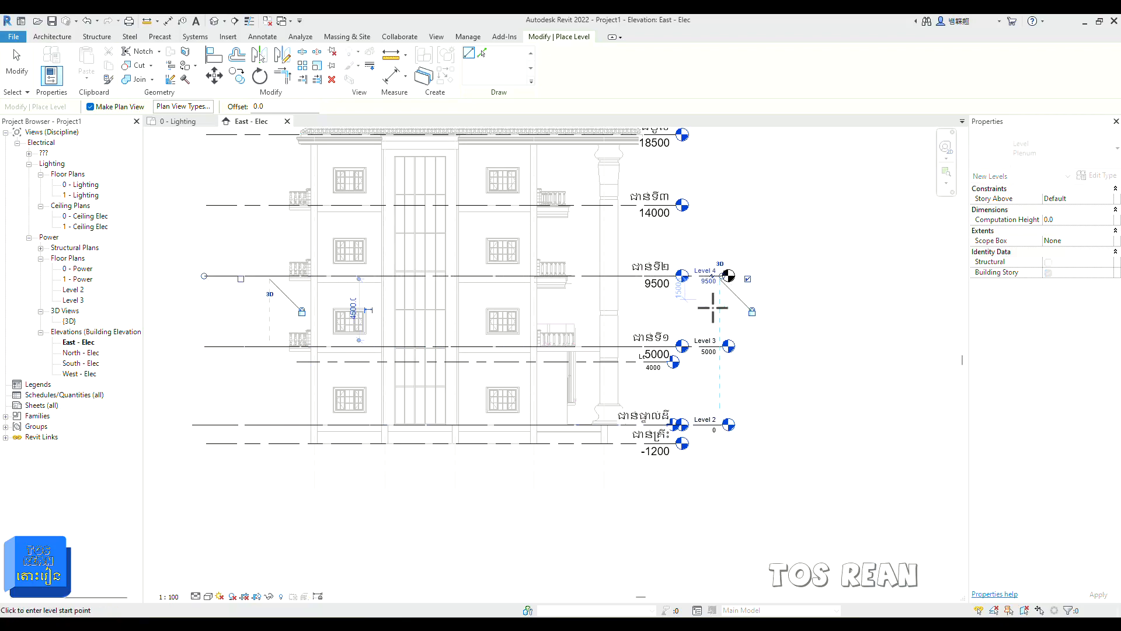
Draw three levels along the linked third-floor, roof and Roof Top lines, at elevations 14000, 18600 and 23100
{"action": "scroll", "coordinate": [712, 306], "scroll_direction": "down", "scroll_amount": 5}
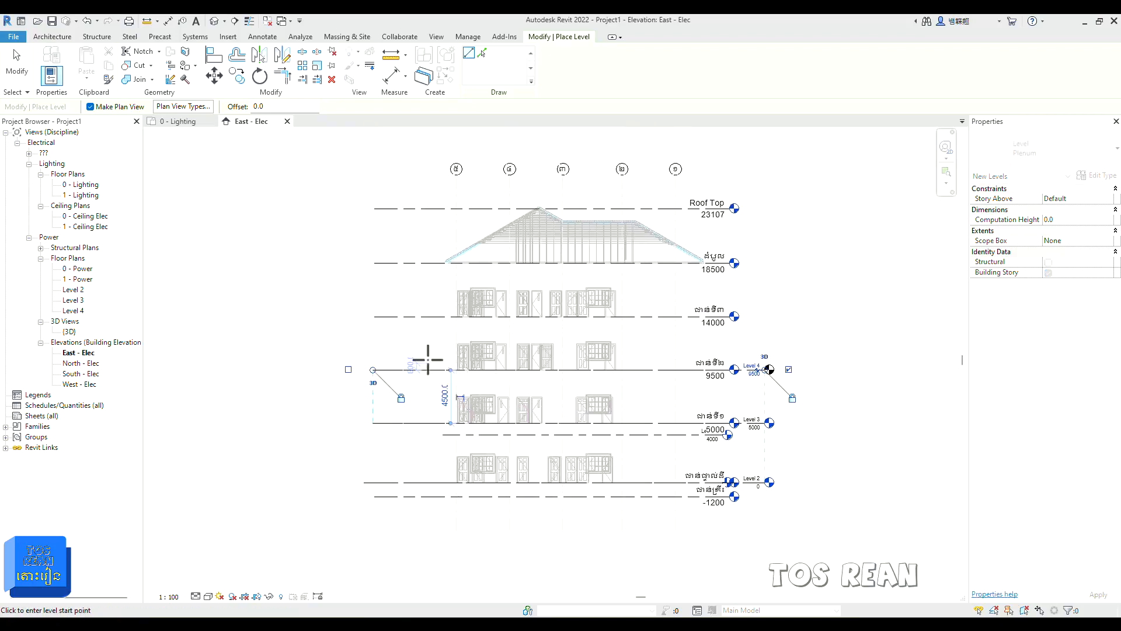
{"action": "left_click", "coordinate": [379, 317]}
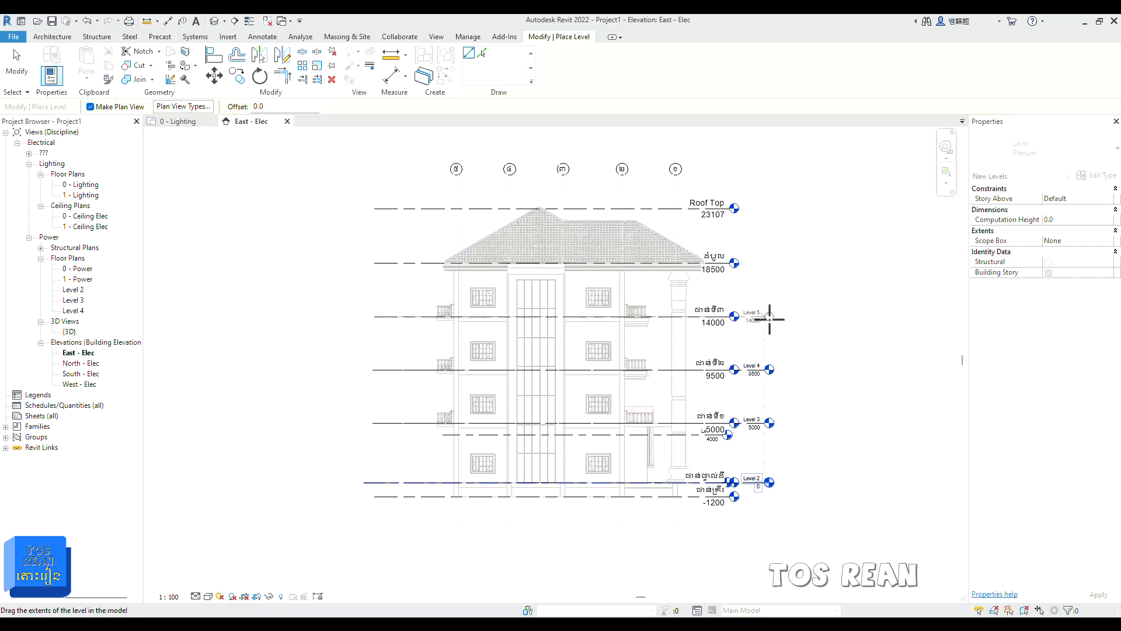
{"action": "left_click", "coordinate": [771, 318]}
{"action": "left_click", "coordinate": [375, 262]}
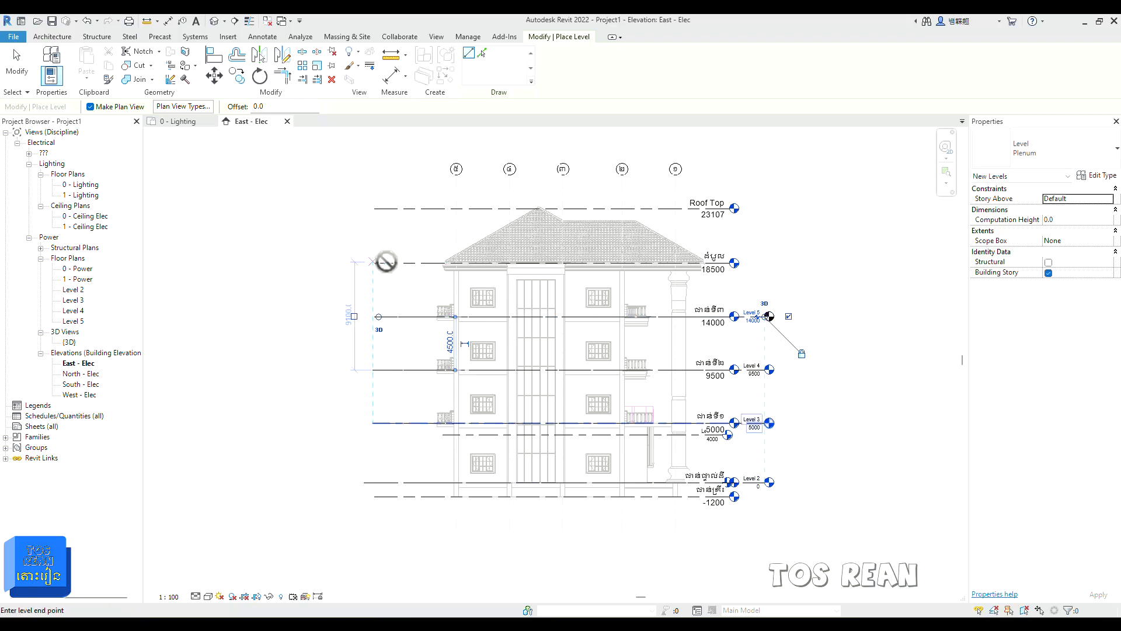
{"action": "left_click", "coordinate": [769, 262]}
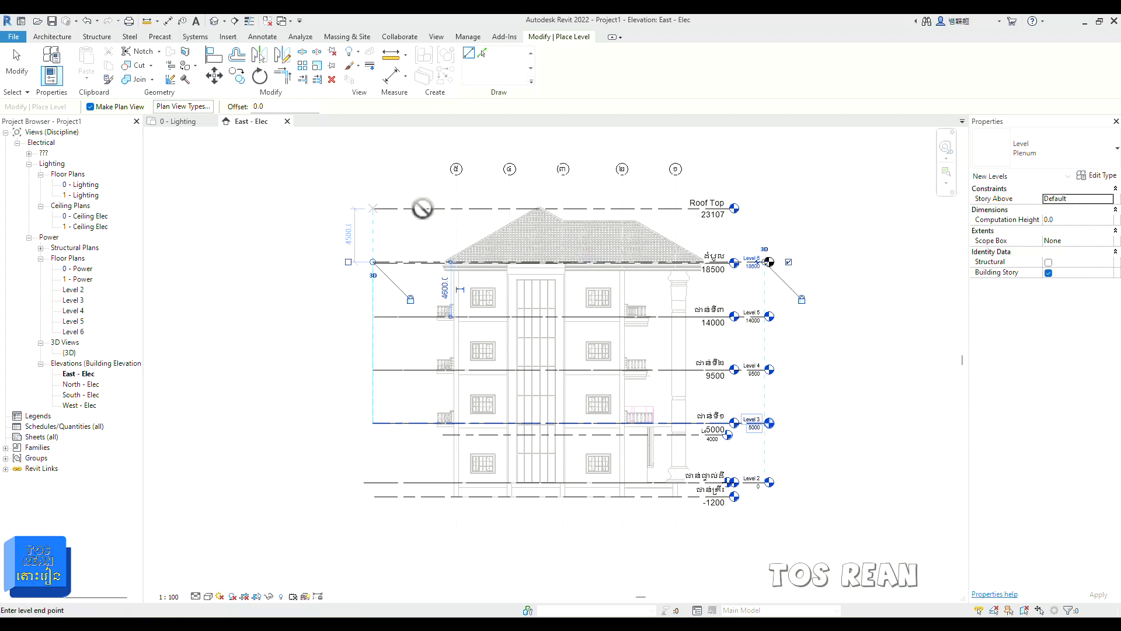
{"action": "left_click", "coordinate": [373, 208]}
{"action": "left_click", "coordinate": [766, 208]}
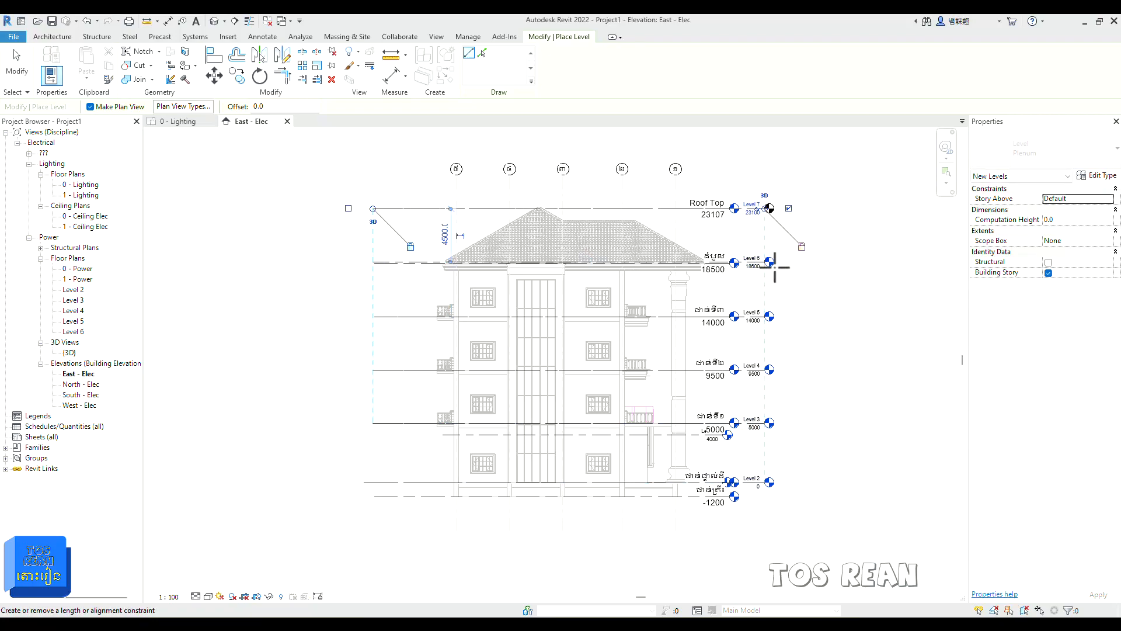
{"action": "key", "text": "Escape"}
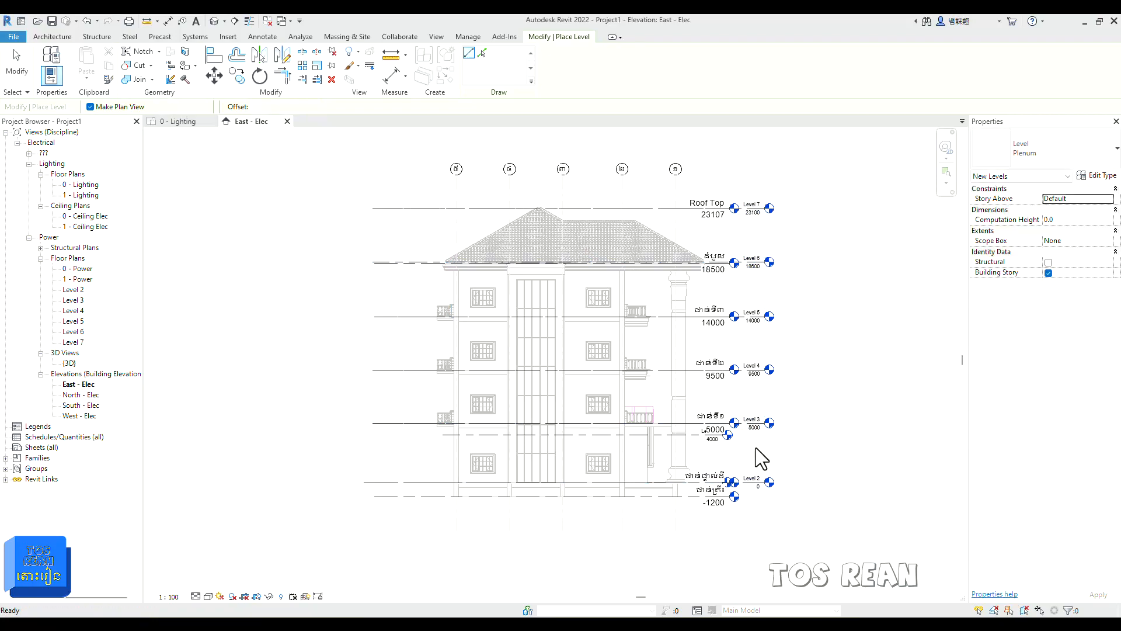
Delete the project's original Level 1 at elevation 4000 together with its associated plan views
{"action": "scroll", "coordinate": [746, 448], "scroll_direction": "down", "scroll_amount": 1}
{"action": "scroll", "coordinate": [723, 442], "scroll_direction": "up", "scroll_amount": 2}
{"action": "scroll", "coordinate": [730, 448], "scroll_direction": "up", "scroll_amount": 1}
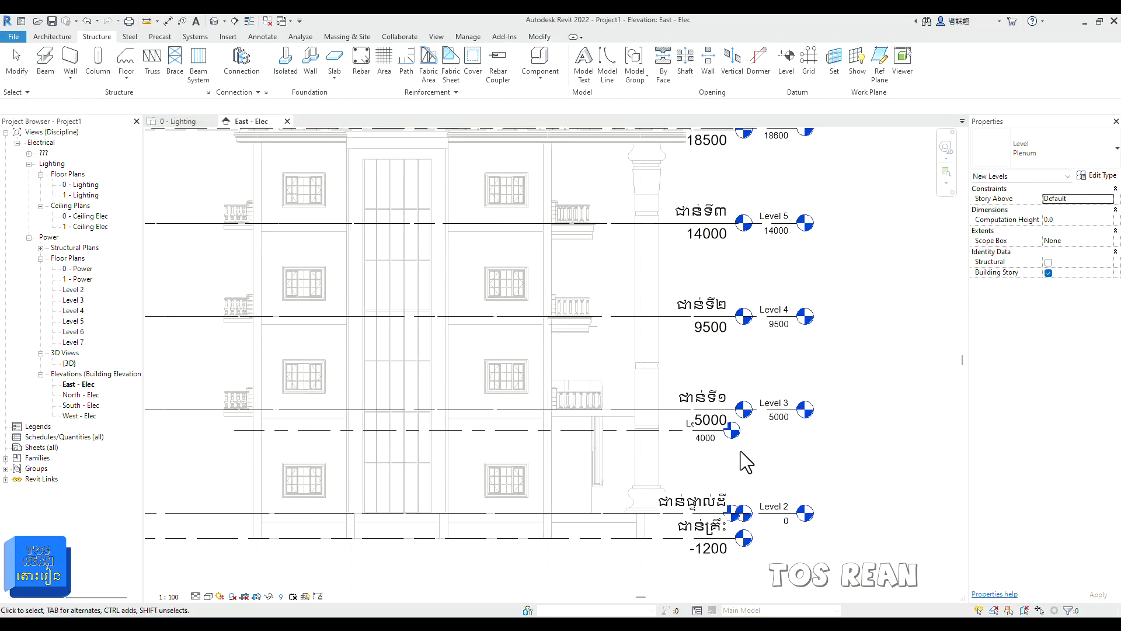
{"action": "key", "text": "Escape"}
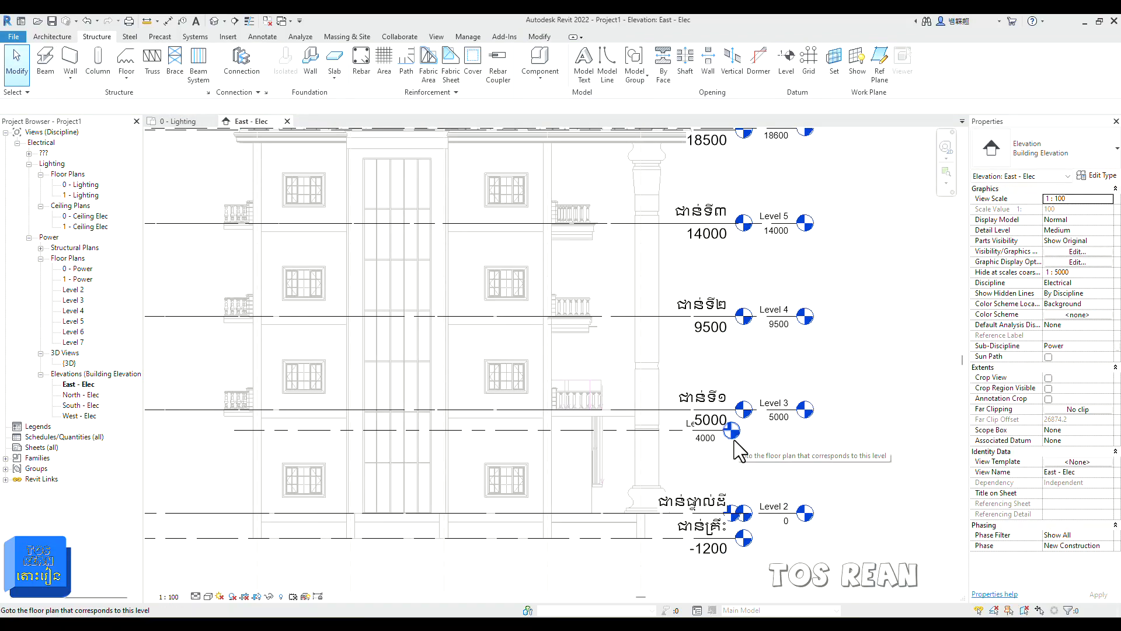
{"action": "key", "text": "d"}
{"action": "key", "text": "e"}
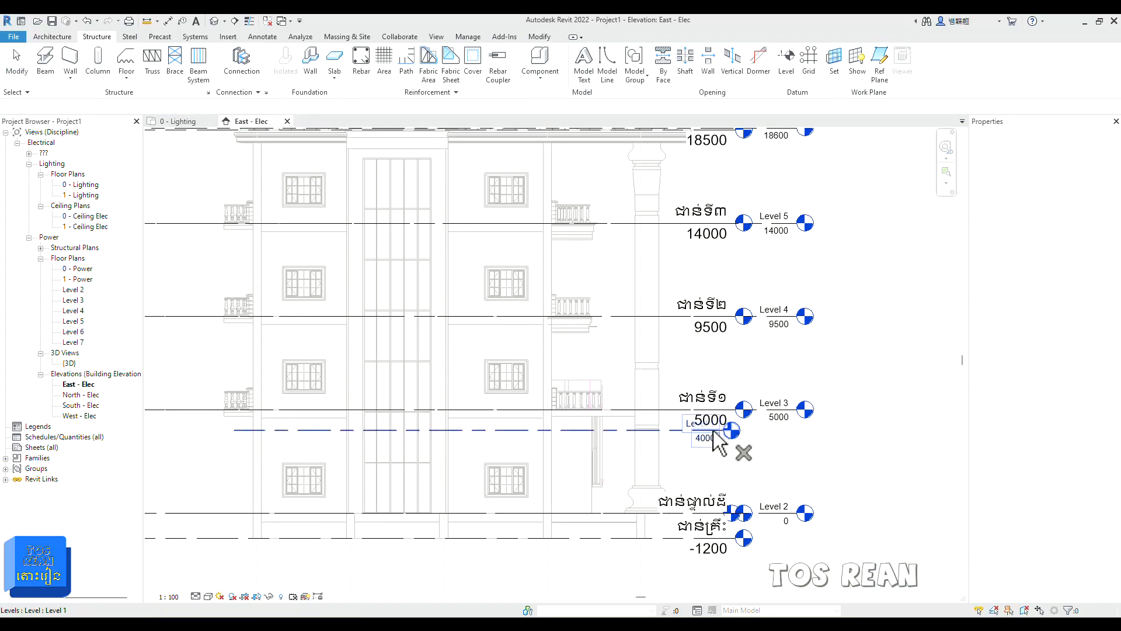
{"action": "left_click", "coordinate": [689, 431]}
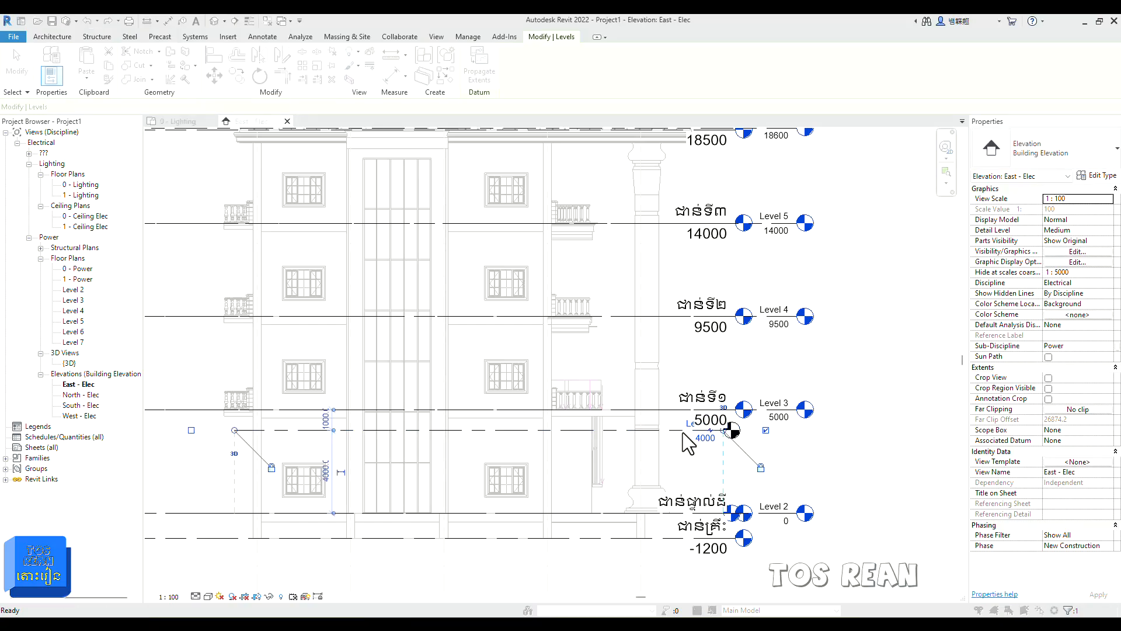
{"action": "left_click", "coordinate": [602, 360]}
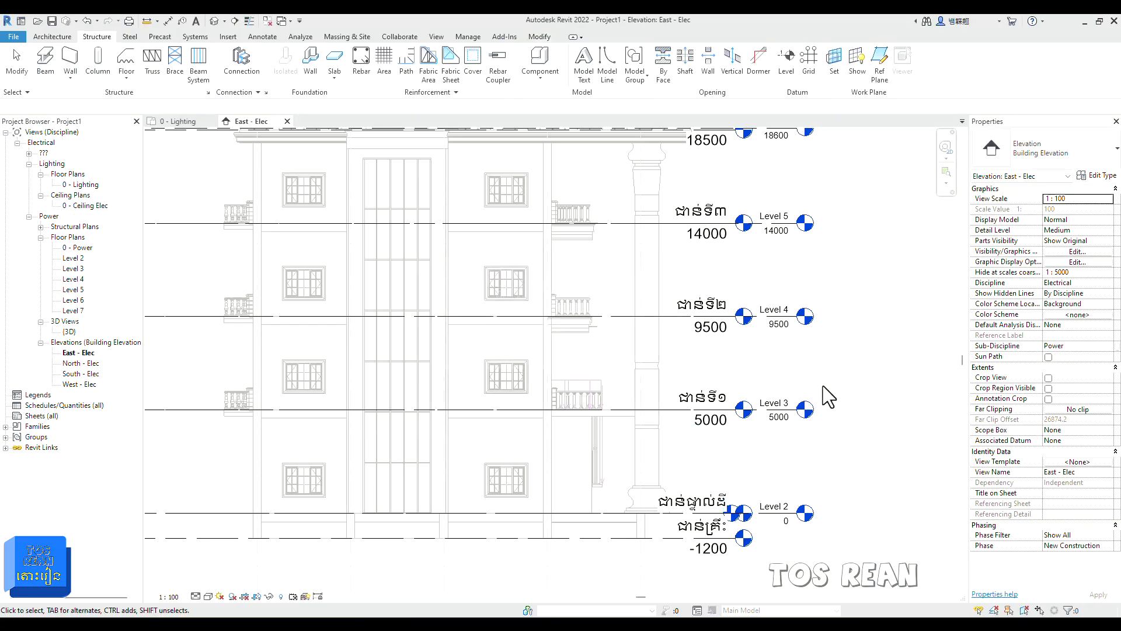
{"action": "scroll", "coordinate": [755, 543], "scroll_direction": "up", "scroll_amount": 1}
{"action": "scroll", "coordinate": [755, 543], "scroll_direction": "up", "scroll_amount": 1}
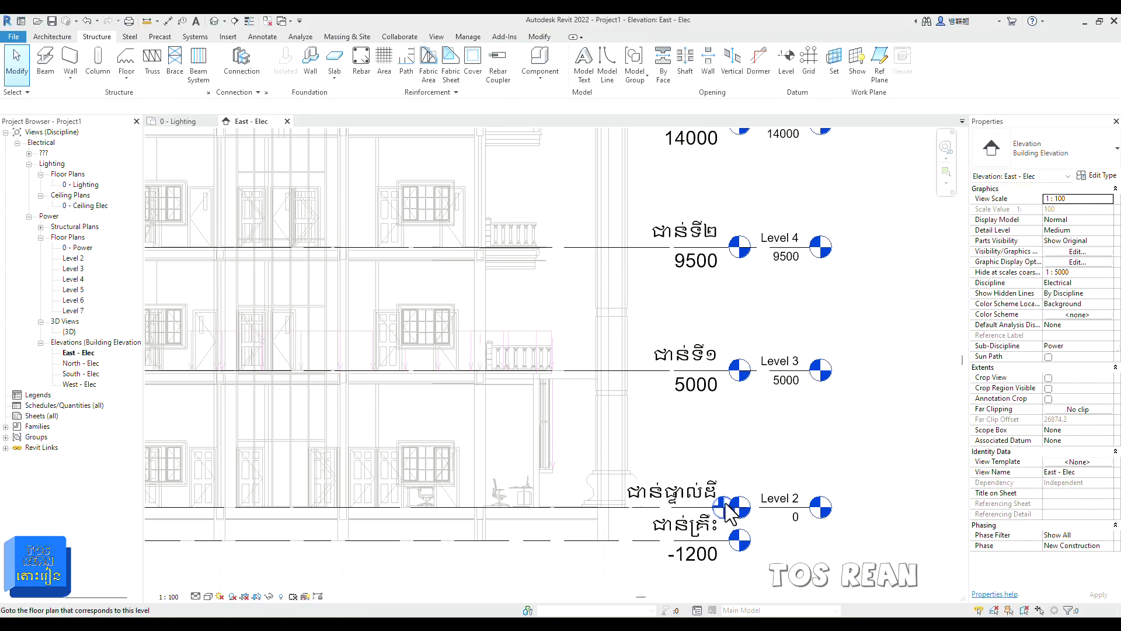
{"action": "scroll", "coordinate": [729, 508], "scroll_direction": "up", "scroll_amount": 1}
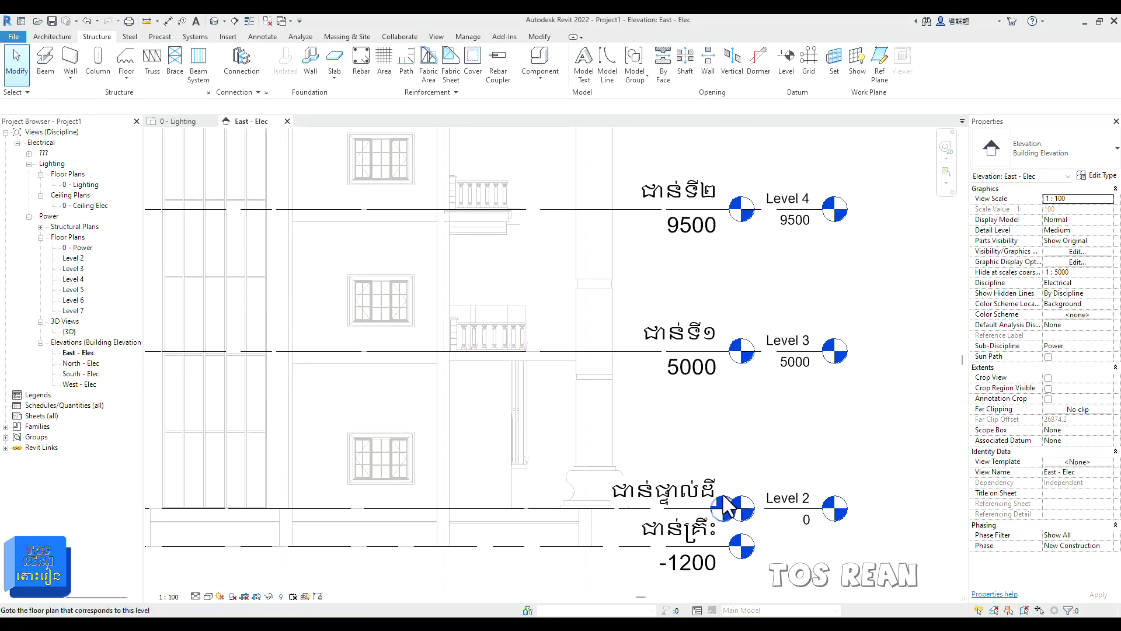
{"action": "double_click", "coordinate": [724, 499]}
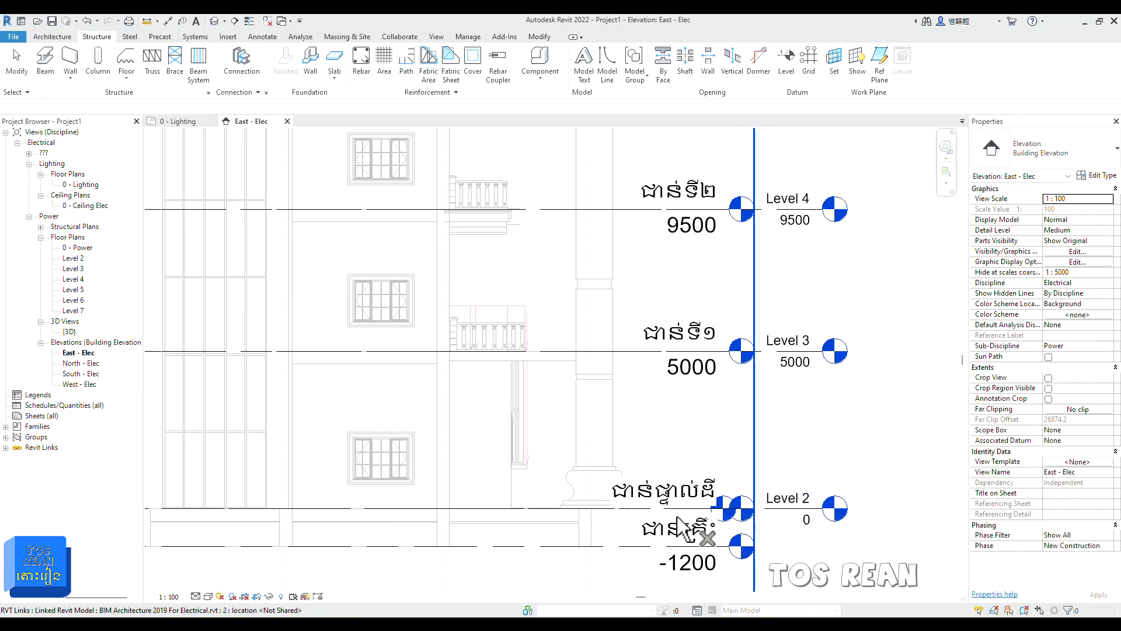
{"action": "scroll", "coordinate": [823, 466], "scroll_direction": "down", "scroll_amount": 2}
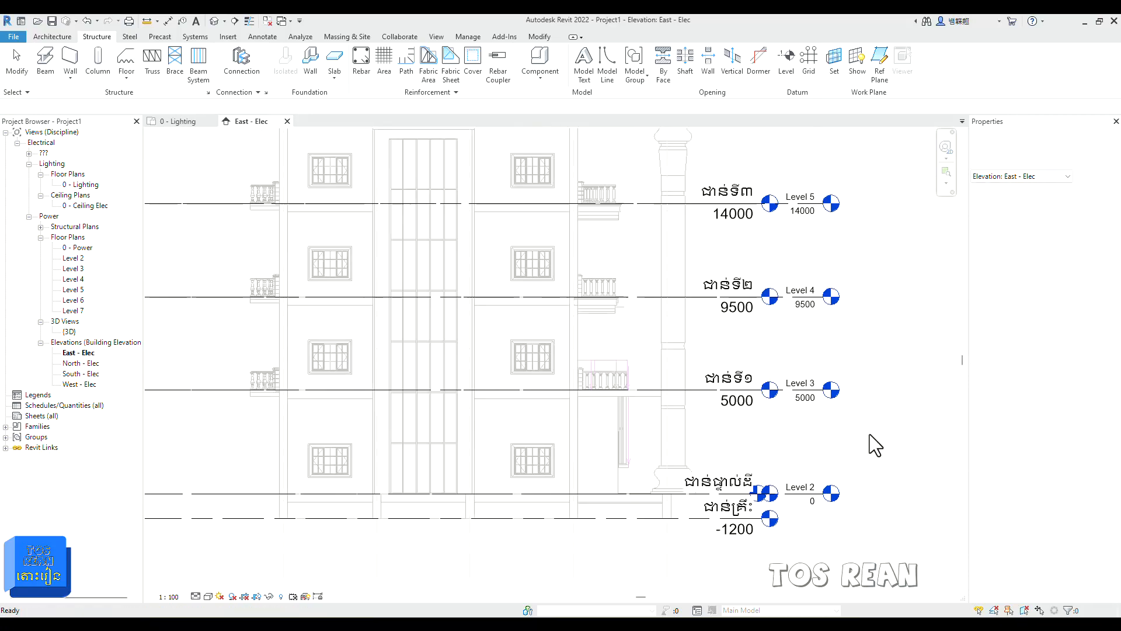
{"action": "middle_click_drag", "start_coordinate": [881, 358], "coordinate": [876, 476]}
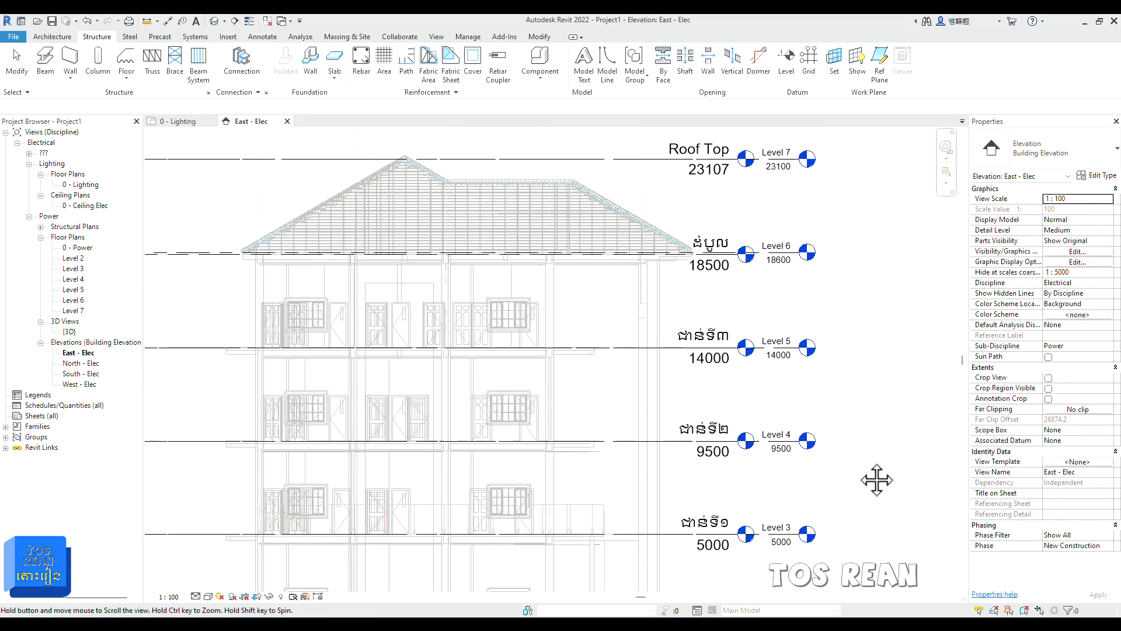
Try to align the linked building's 18500 roof level with the project's Level 6 line
{"action": "scroll", "coordinate": [742, 274], "scroll_direction": "up", "scroll_amount": 5}
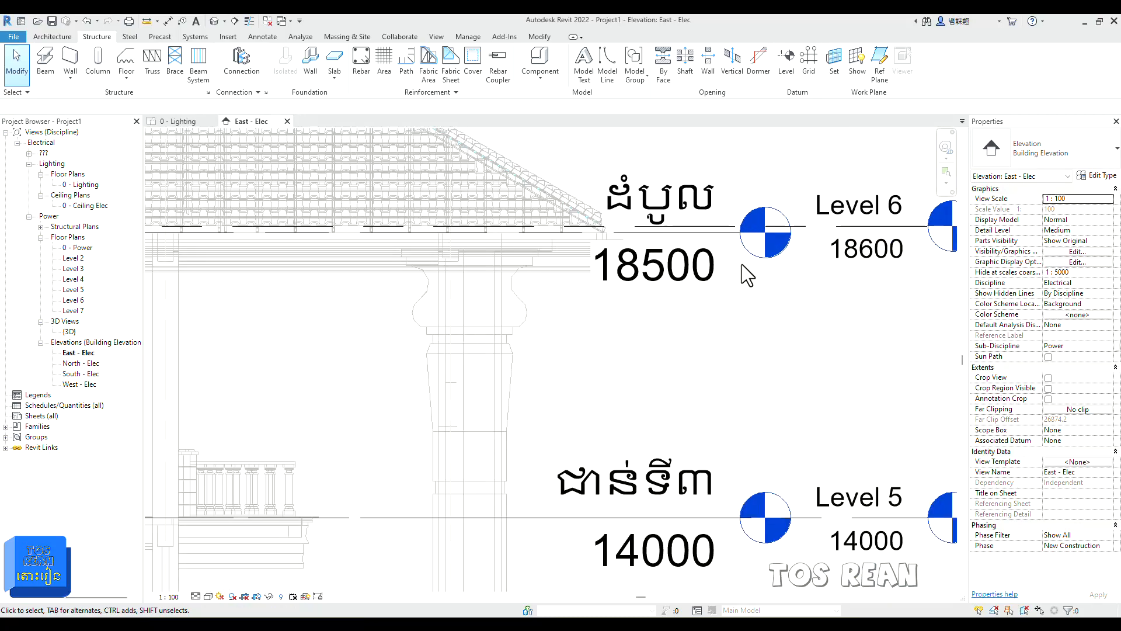
{"action": "scroll", "coordinate": [786, 271], "scroll_direction": "down", "scroll_amount": 4}
{"action": "middle_click_drag", "start_coordinate": [726, 308], "coordinate": [642, 328]}
{"action": "scroll", "coordinate": [642, 327], "scroll_direction": "up", "scroll_amount": 1}
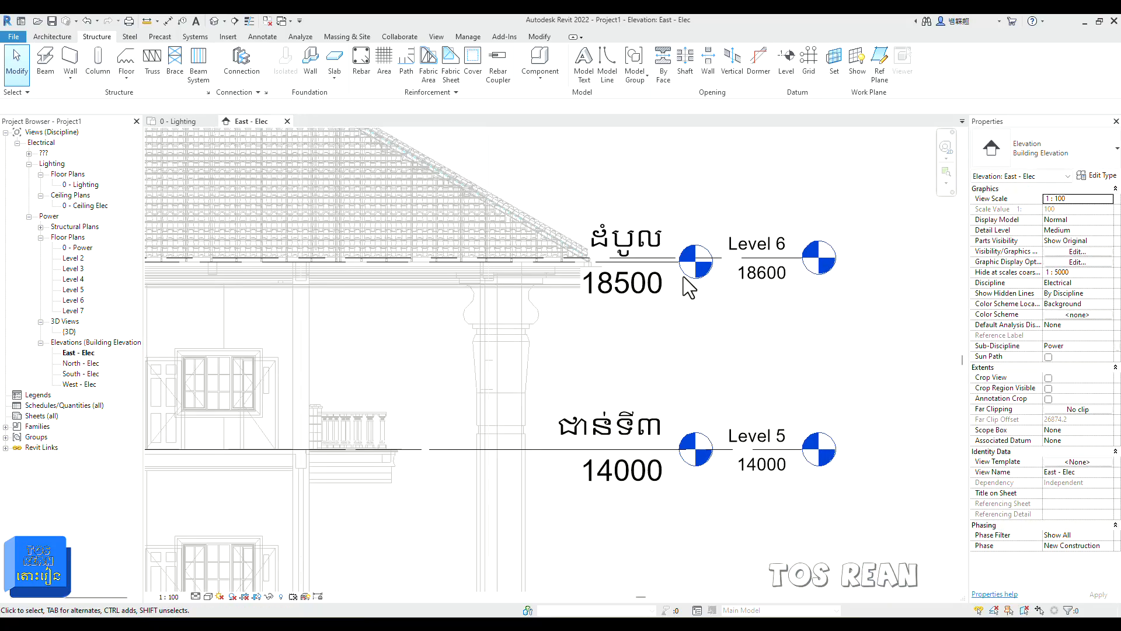
{"action": "left_click", "coordinate": [547, 39]}
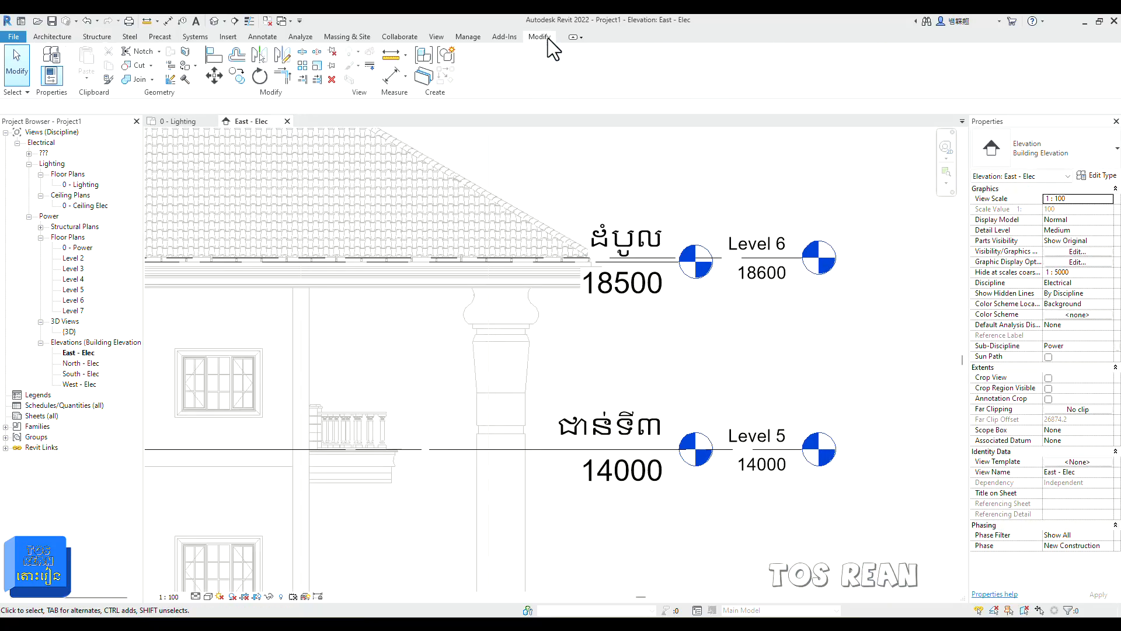
{"action": "left_click", "coordinate": [213, 57]}
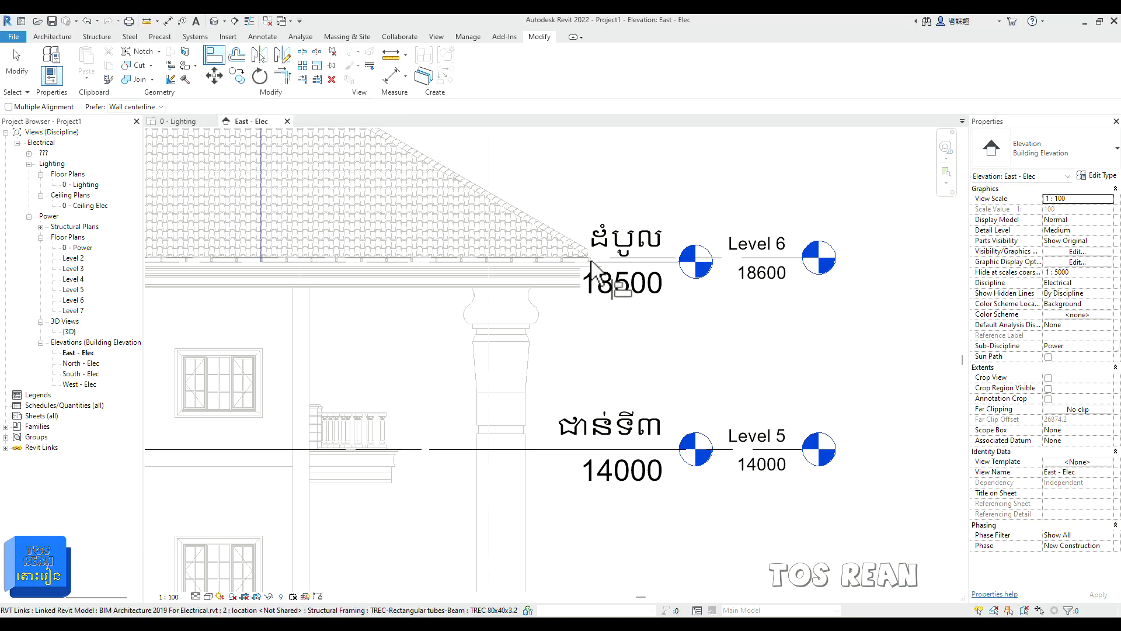
{"action": "left_click", "coordinate": [657, 257]}
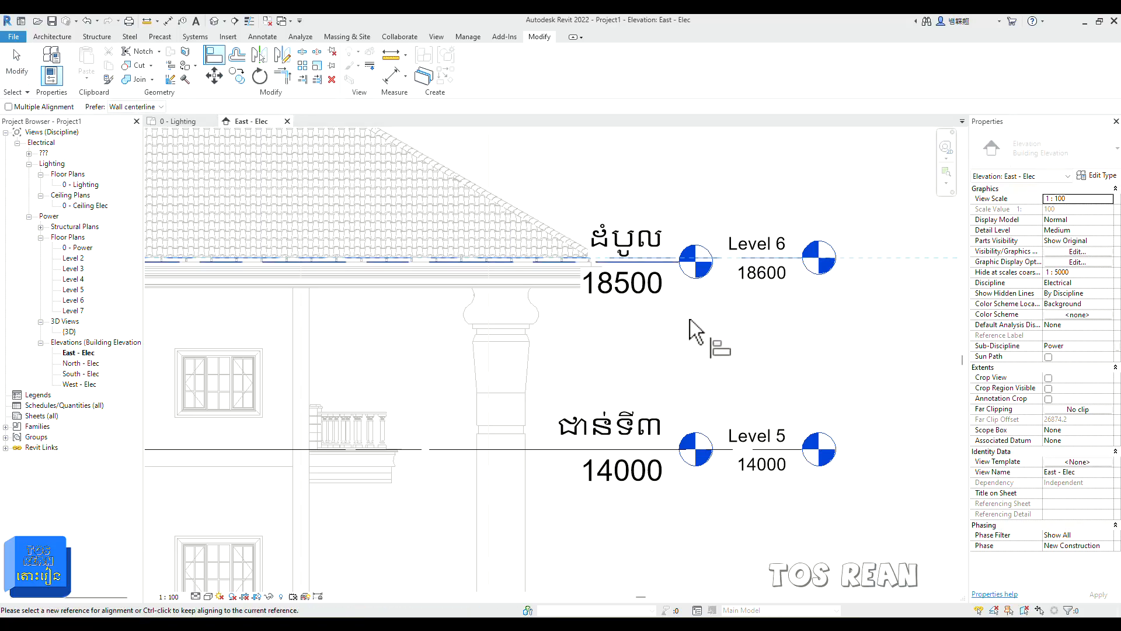
{"action": "scroll", "coordinate": [690, 319], "scroll_direction": "down", "scroll_amount": 2}
{"action": "scroll", "coordinate": [690, 319], "scroll_direction": "up", "scroll_amount": 1}
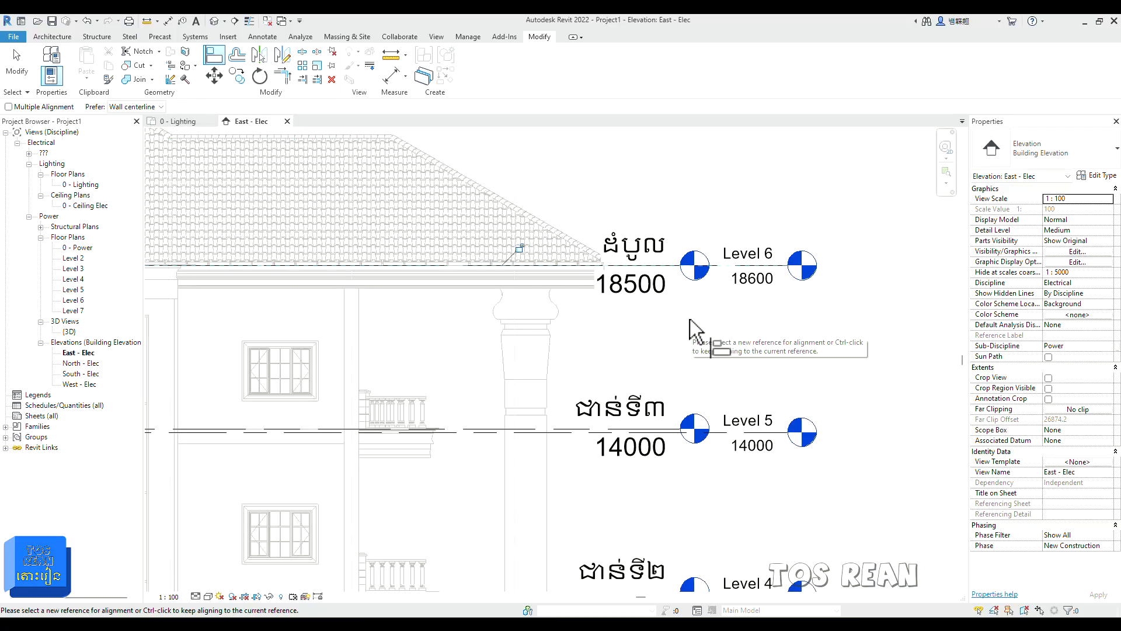
{"action": "key", "text": "Escape"}
{"action": "scroll", "coordinate": [691, 318], "scroll_direction": "up", "scroll_amount": 1}
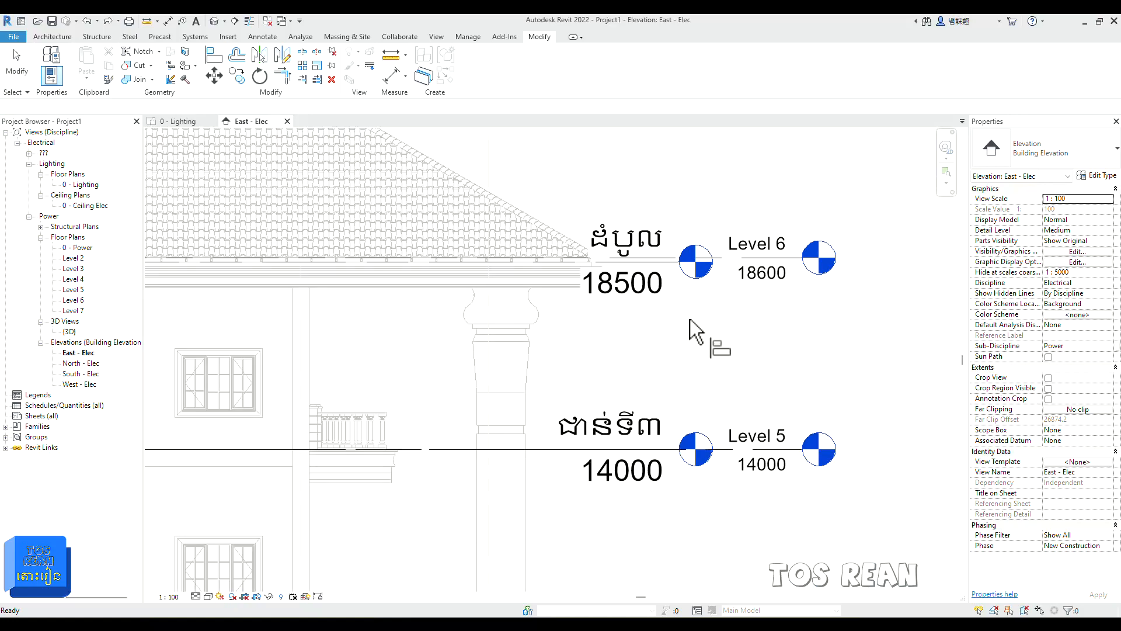
Retry the alignment between the Level 6 line and the linked roof level, and undo the resulting move
{"action": "key", "text": "a"}
{"action": "key", "text": "l"}
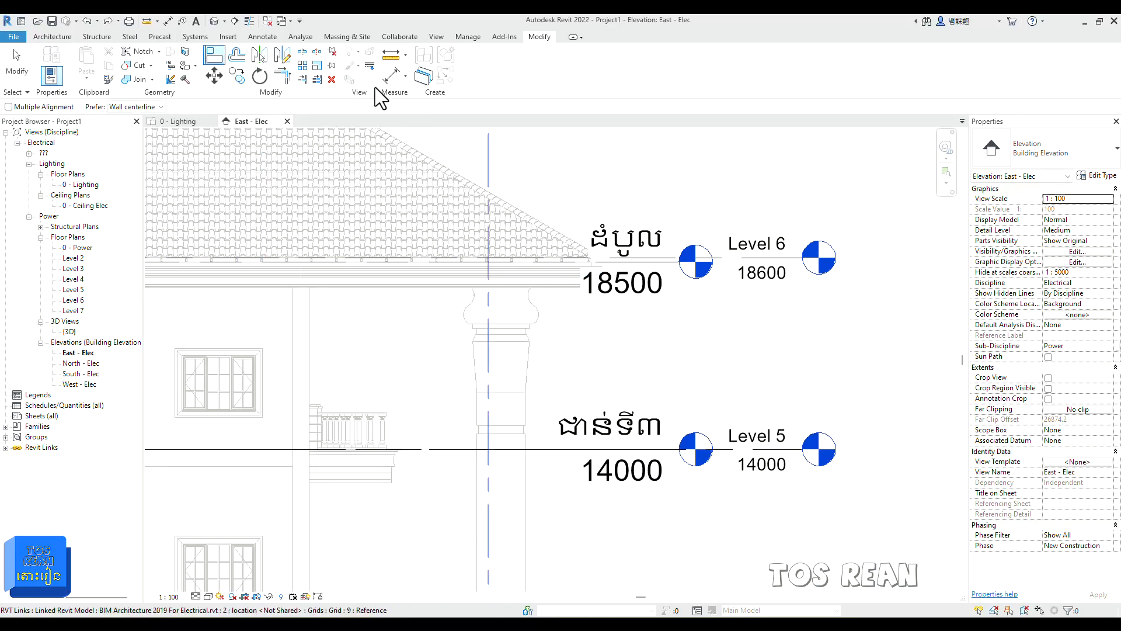
{"action": "left_click", "coordinate": [97, 37]}
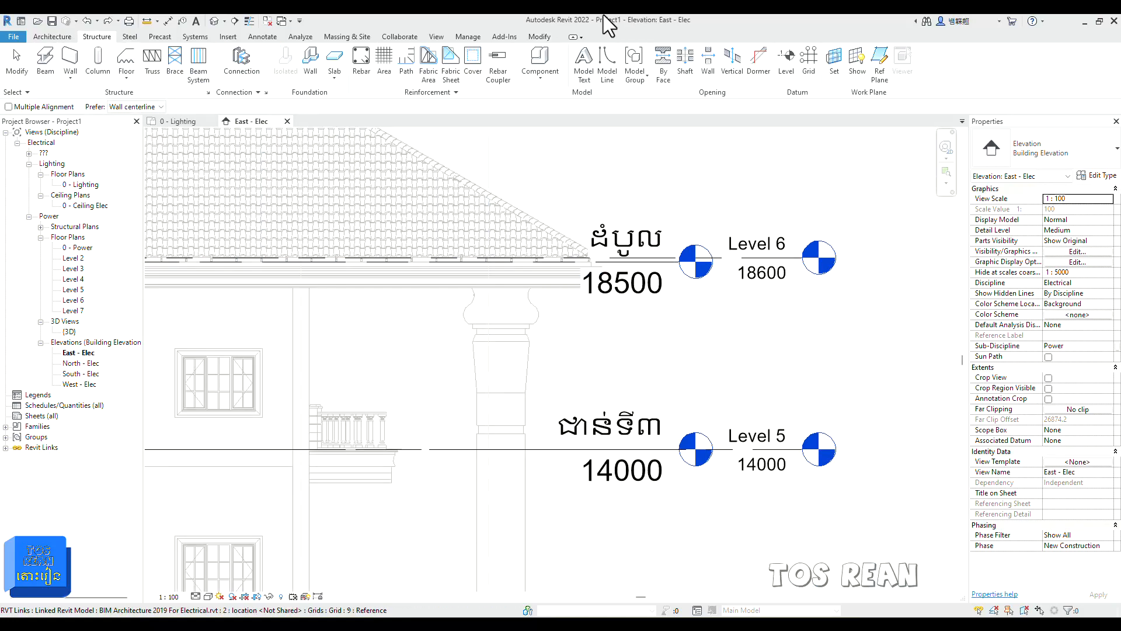
{"action": "left_click", "coordinate": [541, 37]}
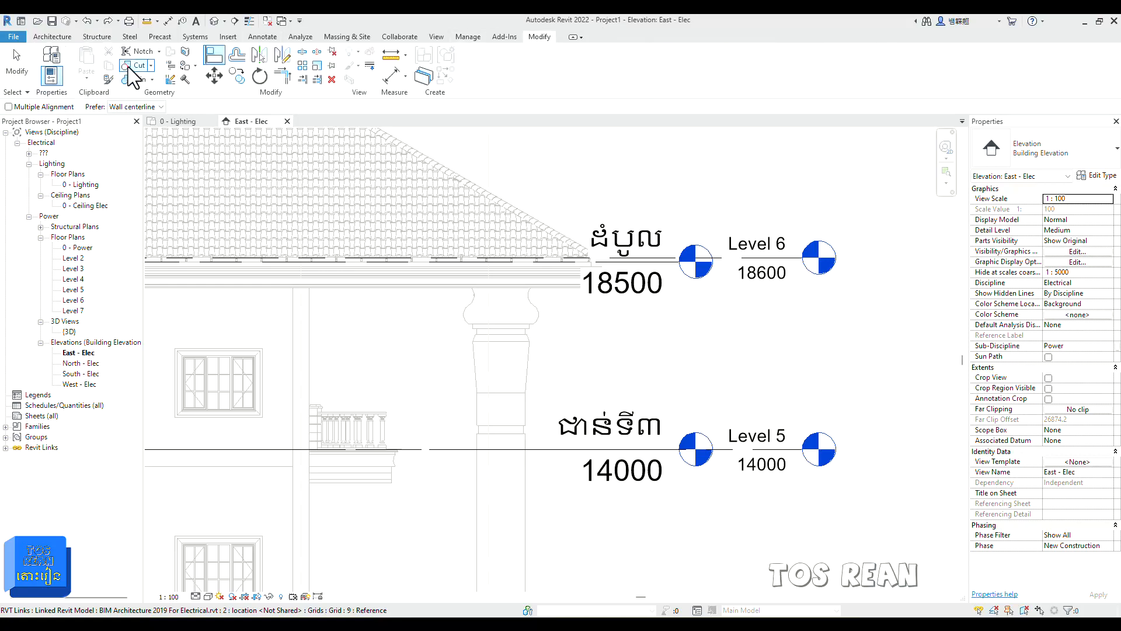
{"action": "scroll", "coordinate": [666, 266], "scroll_direction": "up", "scroll_amount": 3}
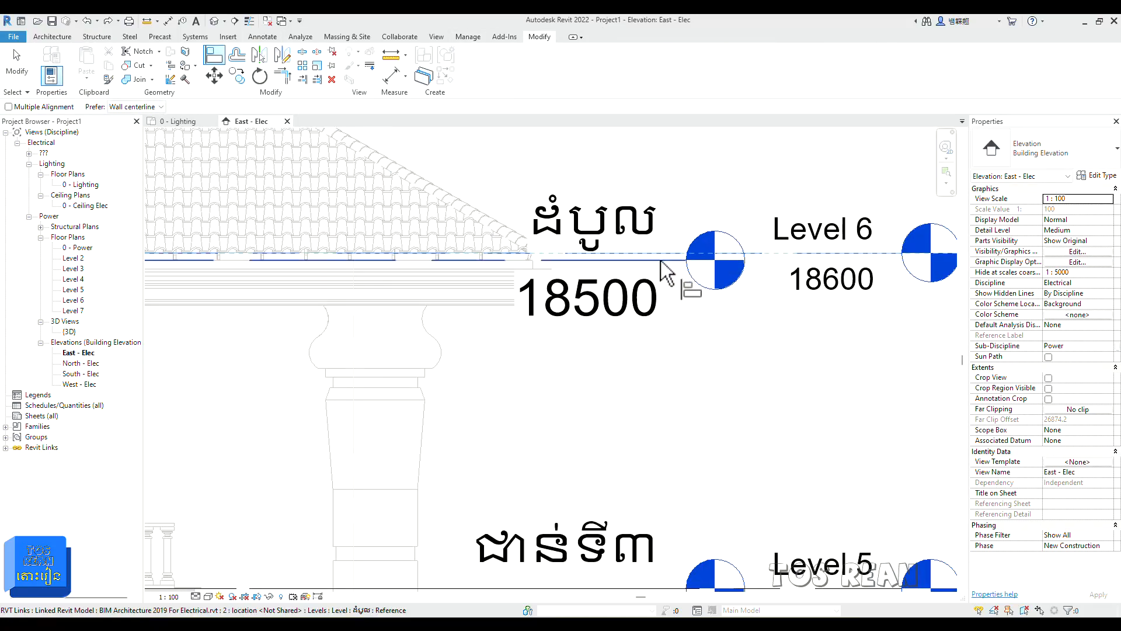
{"action": "left_click", "coordinate": [660, 260]}
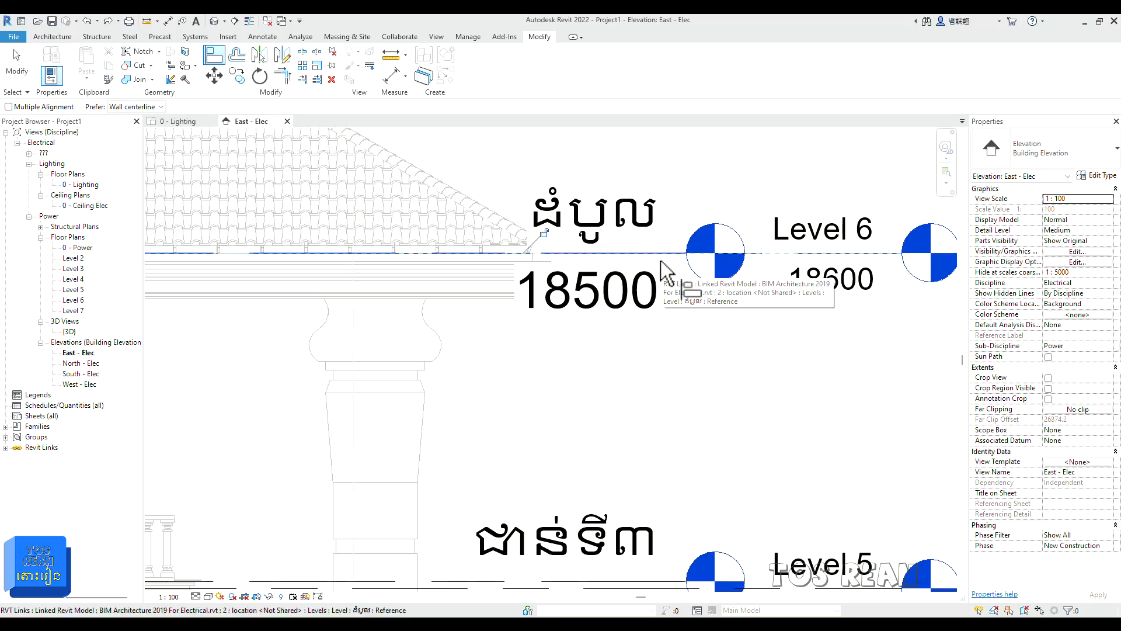
{"action": "key", "text": "Escape"}
{"action": "key", "text": "ctrl+z"}
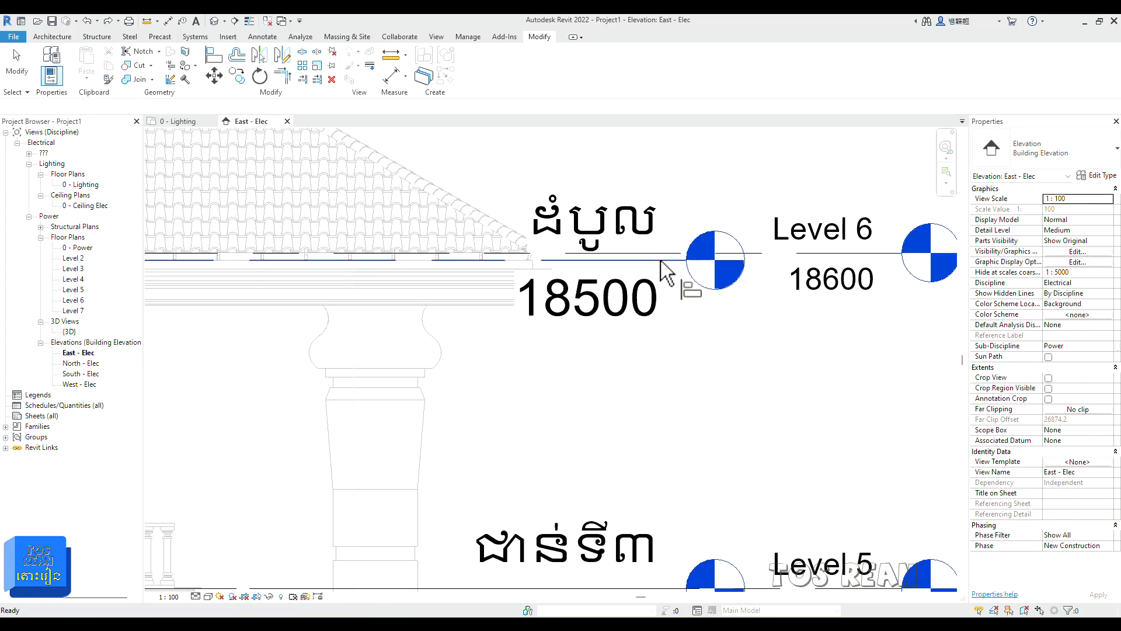
Align the project's Level 6 to the linked roof level at 18500, using the linked level as the alignment reference
{"action": "key", "text": "a"}
{"action": "key", "text": "l"}
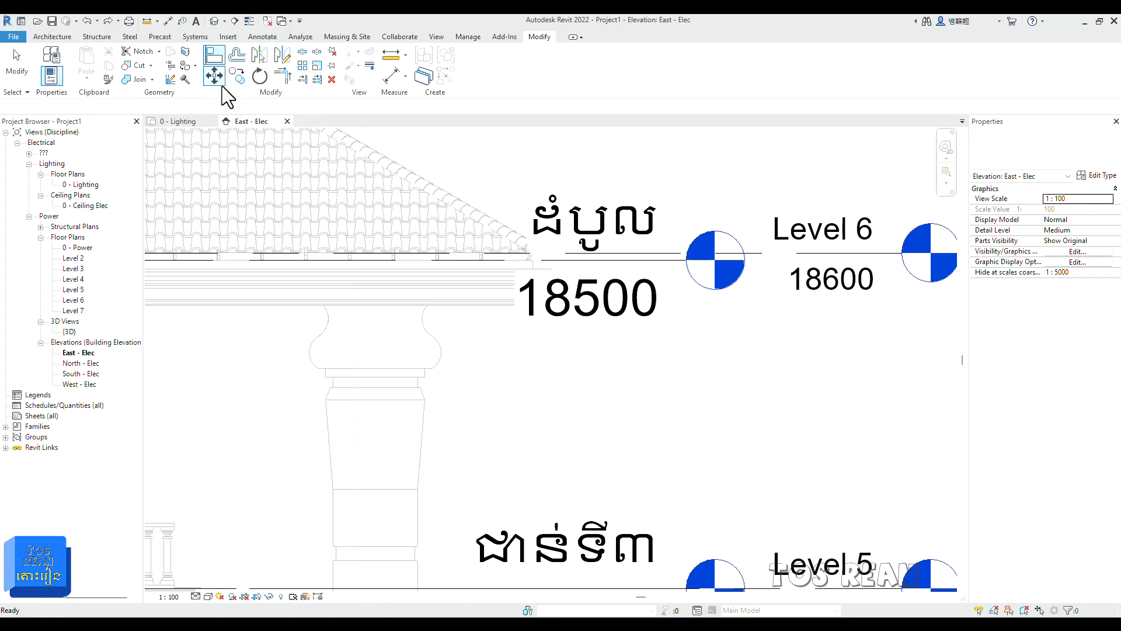
{"action": "left_click", "coordinate": [97, 37]}
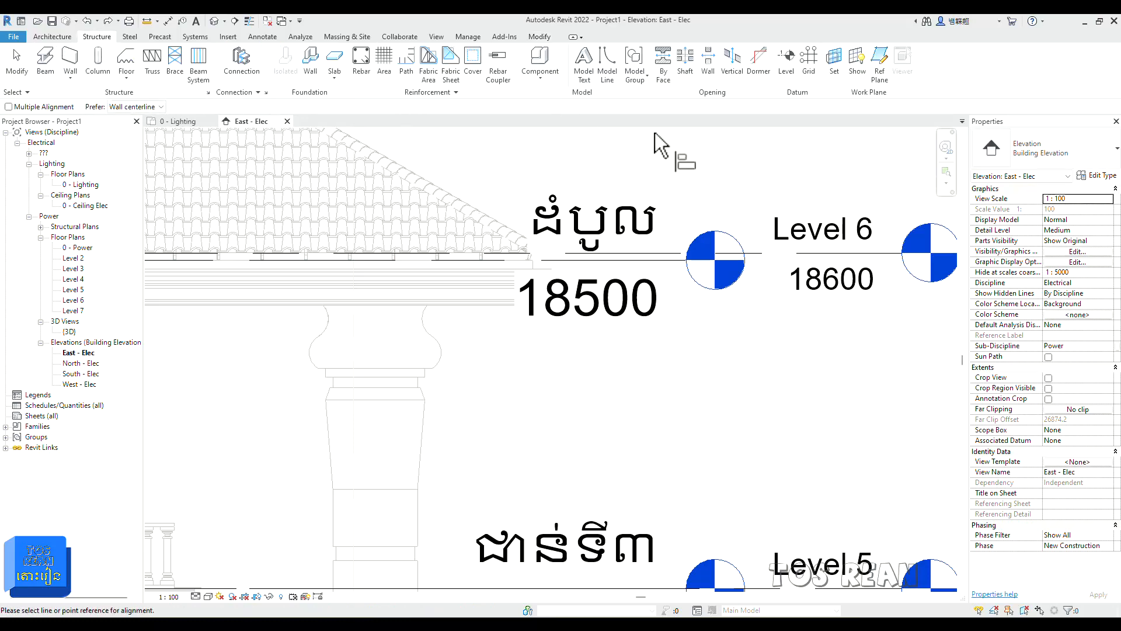
{"action": "scroll", "coordinate": [664, 233], "scroll_direction": "down", "scroll_amount": 4}
{"action": "scroll", "coordinate": [668, 278], "scroll_direction": "down", "scroll_amount": 3}
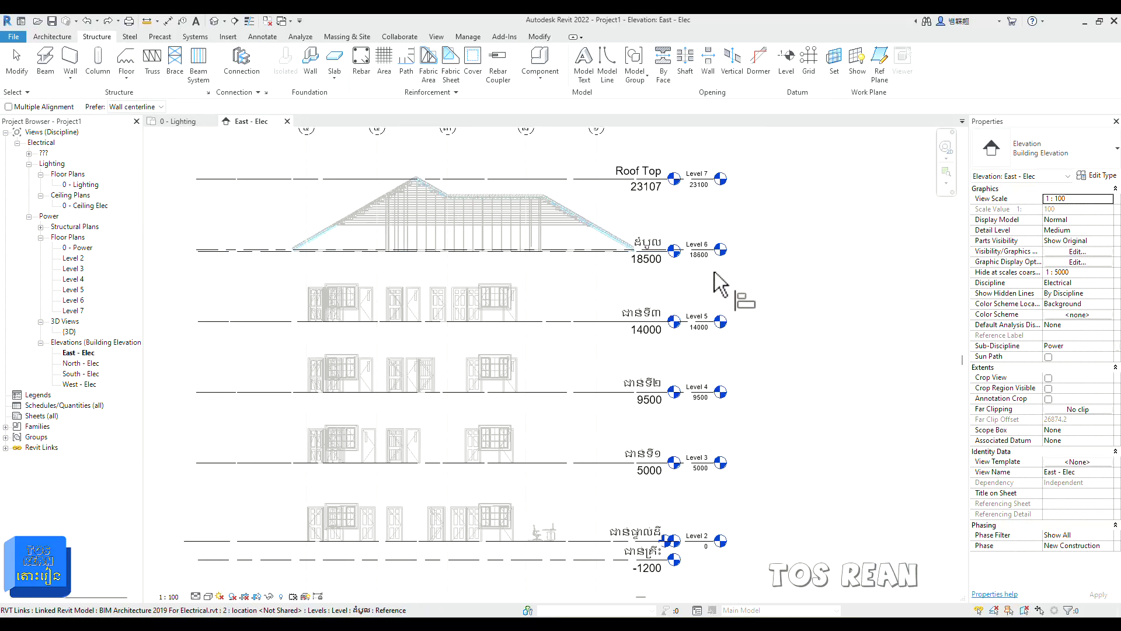
{"action": "middle_click_drag", "start_coordinate": [719, 282], "coordinate": [734, 292]}
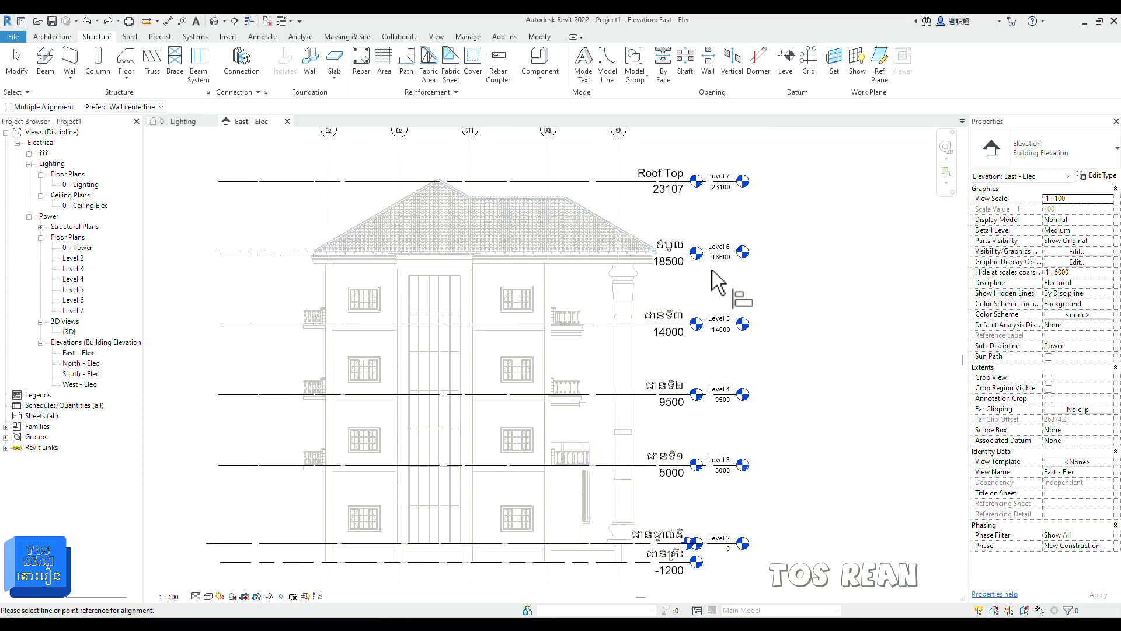
{"action": "left_click", "coordinate": [540, 37]}
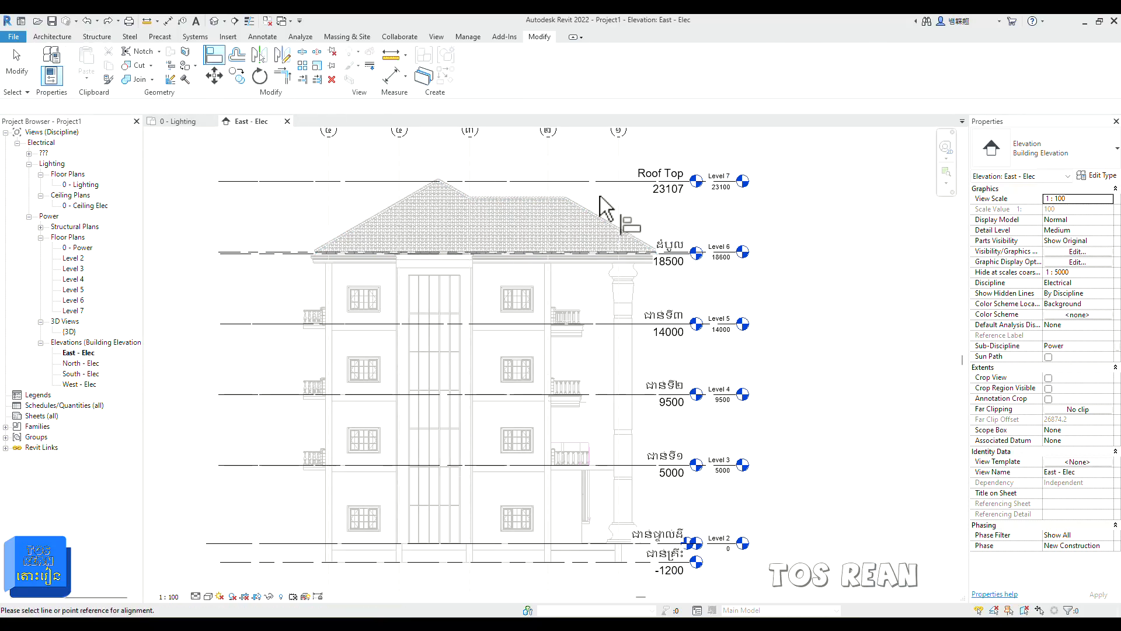
{"action": "scroll", "coordinate": [700, 251], "scroll_direction": "up", "scroll_amount": 5}
{"action": "scroll", "coordinate": [654, 319], "scroll_direction": "down", "scroll_amount": 2}
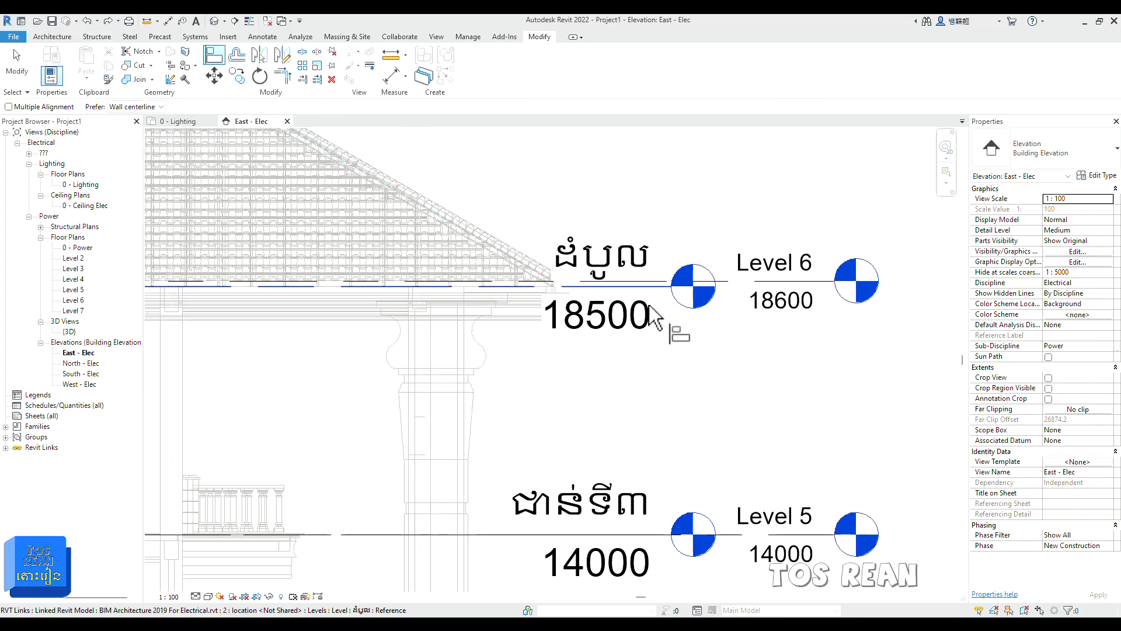
{"action": "scroll", "coordinate": [658, 316], "scroll_direction": "up", "scroll_amount": 5}
{"action": "left_click", "coordinate": [664, 256]}
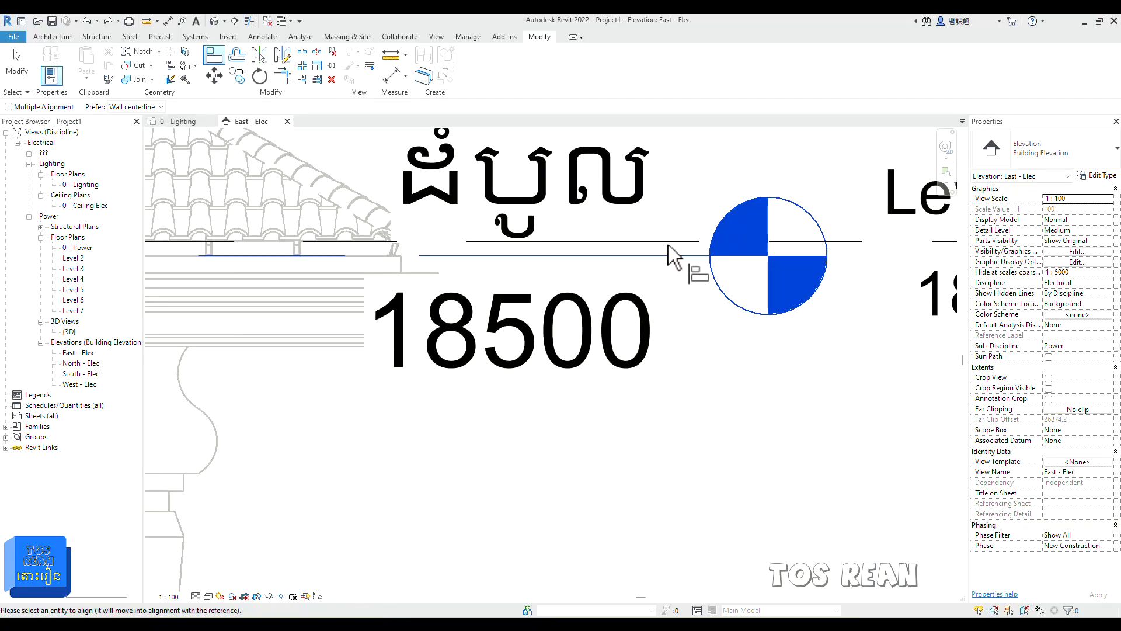
{"action": "scroll", "coordinate": [690, 296], "scroll_direction": "down", "scroll_amount": 5}
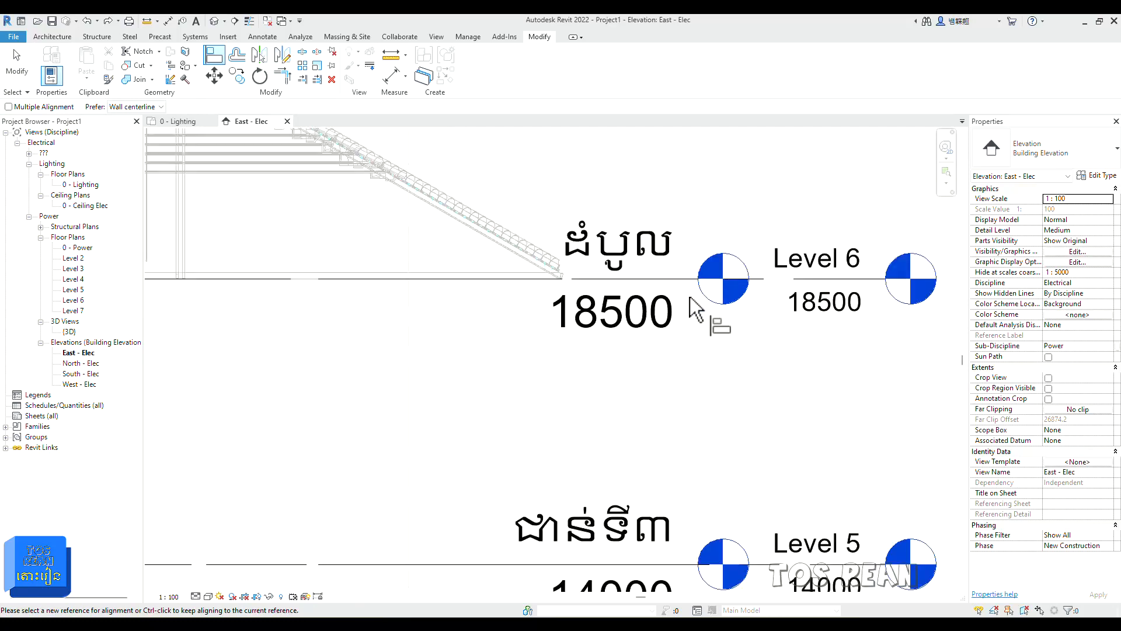
Align the linked Roof Top level with the project's Level 7 line, using Level 7 as the reference
{"action": "scroll", "coordinate": [723, 265], "scroll_direction": "down", "scroll_amount": 1}
{"action": "middle_click_drag", "start_coordinate": [743, 283], "coordinate": [753, 380]}
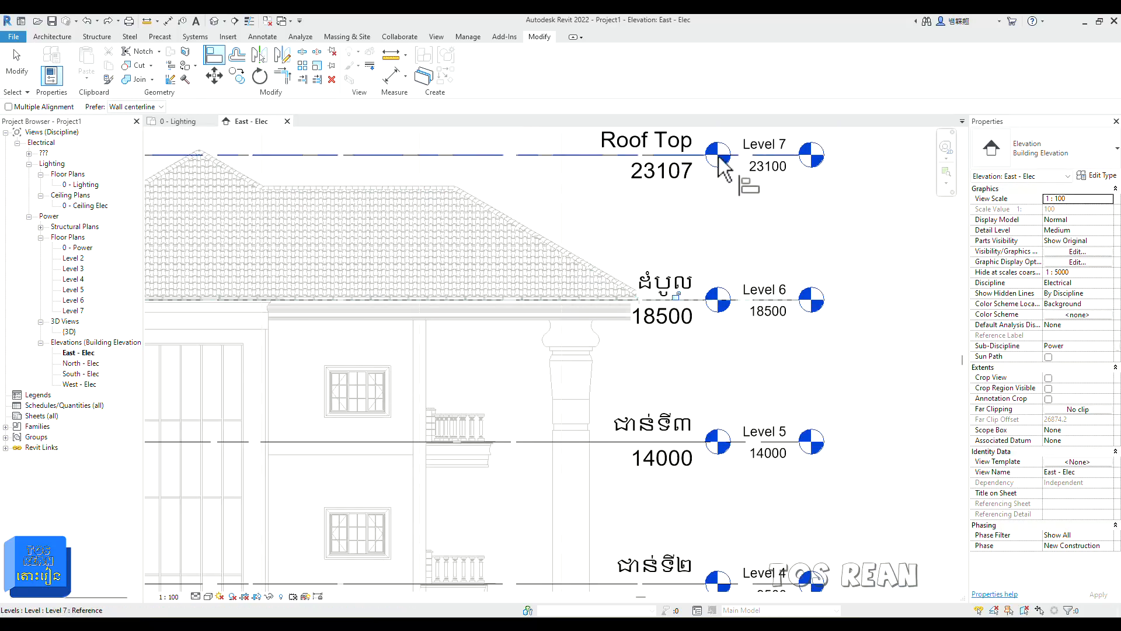
{"action": "scroll", "coordinate": [680, 157], "scroll_direction": "up", "scroll_amount": 3}
{"action": "scroll", "coordinate": [679, 157], "scroll_direction": "up", "scroll_amount": 5}
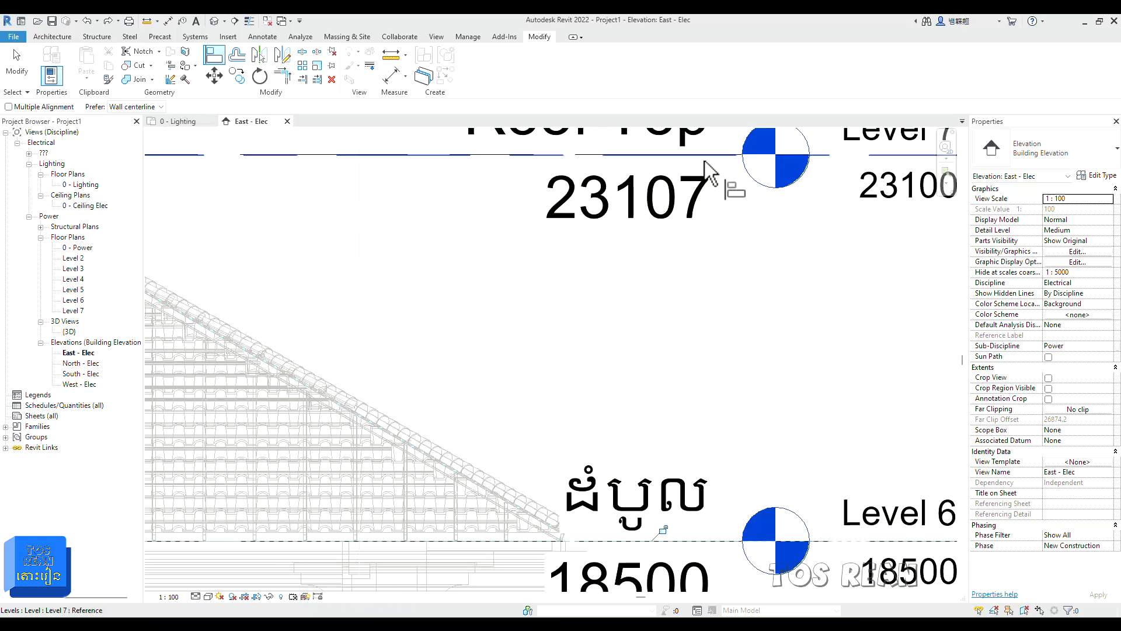
{"action": "scroll", "coordinate": [768, 165], "scroll_direction": "up", "scroll_amount": 1}
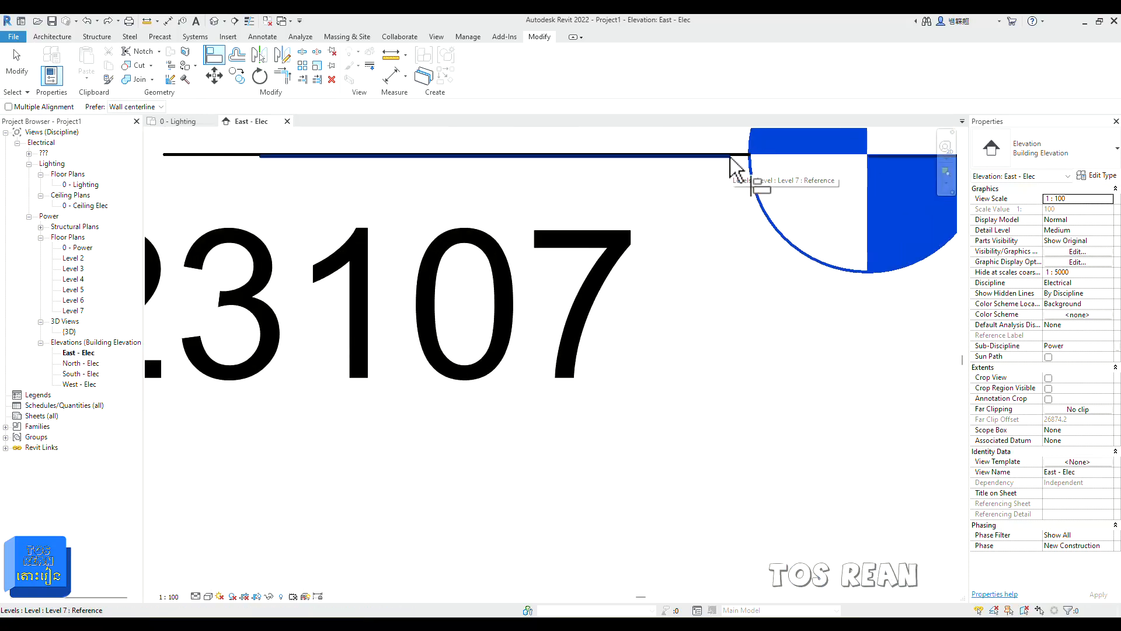
{"action": "left_click", "coordinate": [742, 194]}
{"action": "scroll", "coordinate": [696, 222], "scroll_direction": "down", "scroll_amount": 4}
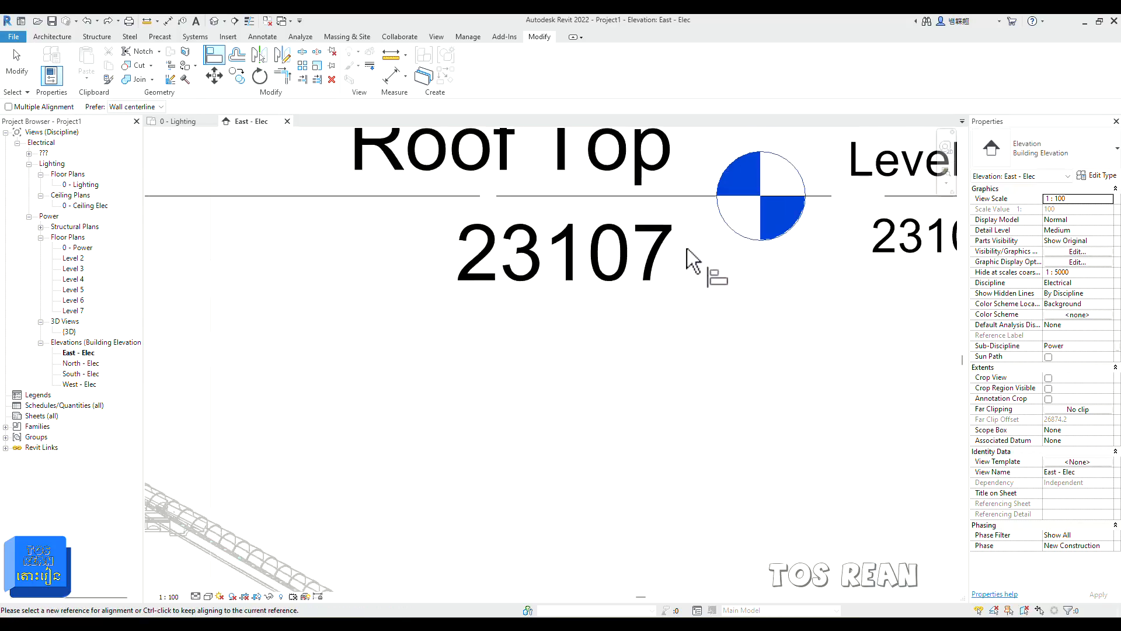
{"action": "scroll", "coordinate": [744, 253], "scroll_direction": "down", "scroll_amount": 1}
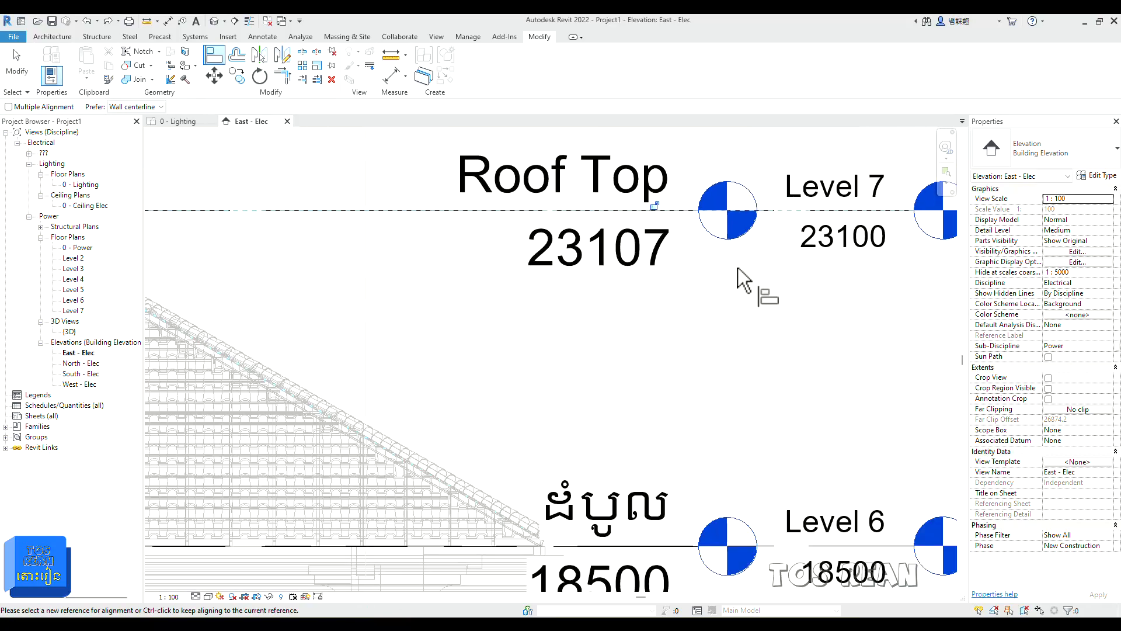
Compare the remaining project levels from the roof to the ground floor with the linked levels, and end the Align command
{"action": "scroll", "coordinate": [704, 185], "scroll_direction": "down", "scroll_amount": 2}
{"action": "scroll", "coordinate": [704, 185], "scroll_direction": "down", "scroll_amount": 1}
{"action": "middle_click_drag", "start_coordinate": [741, 293], "coordinate": [706, 209]}
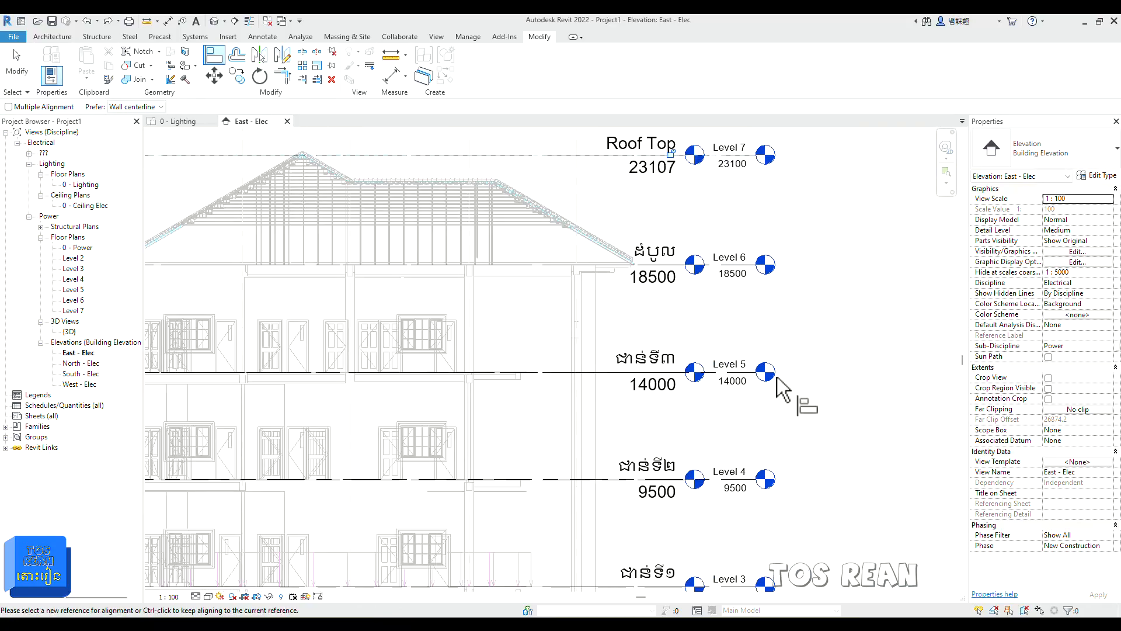
{"action": "middle_click_drag", "start_coordinate": [811, 232], "coordinate": [804, 363]}
{"action": "scroll", "coordinate": [804, 351], "scroll_direction": "down", "scroll_amount": 3}
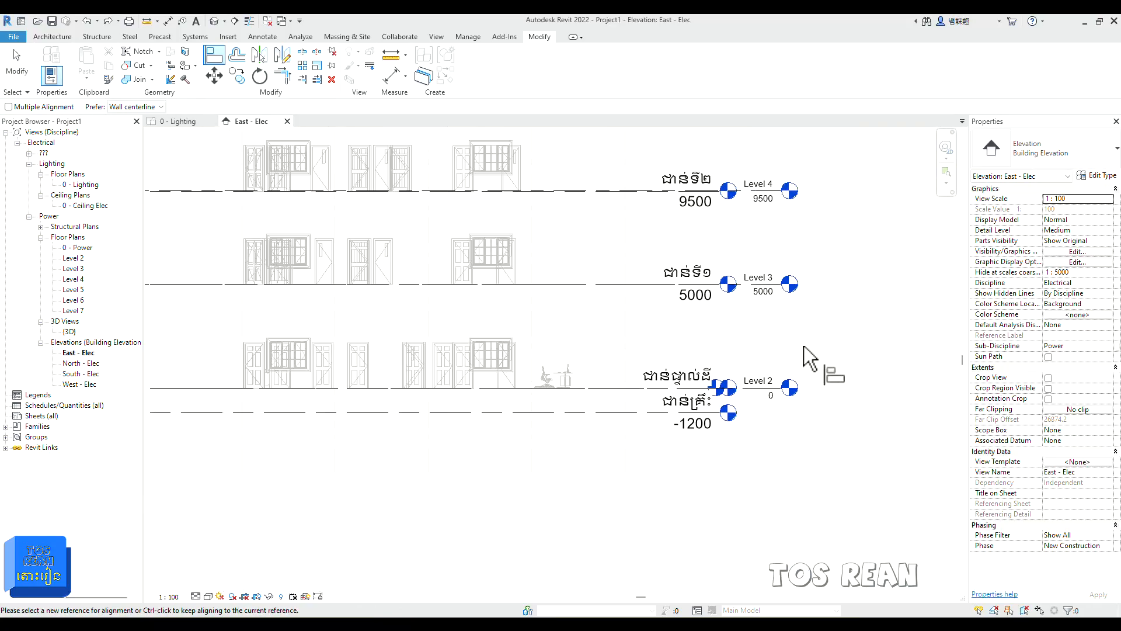
{"action": "scroll", "coordinate": [785, 389], "scroll_direction": "up", "scroll_amount": 3}
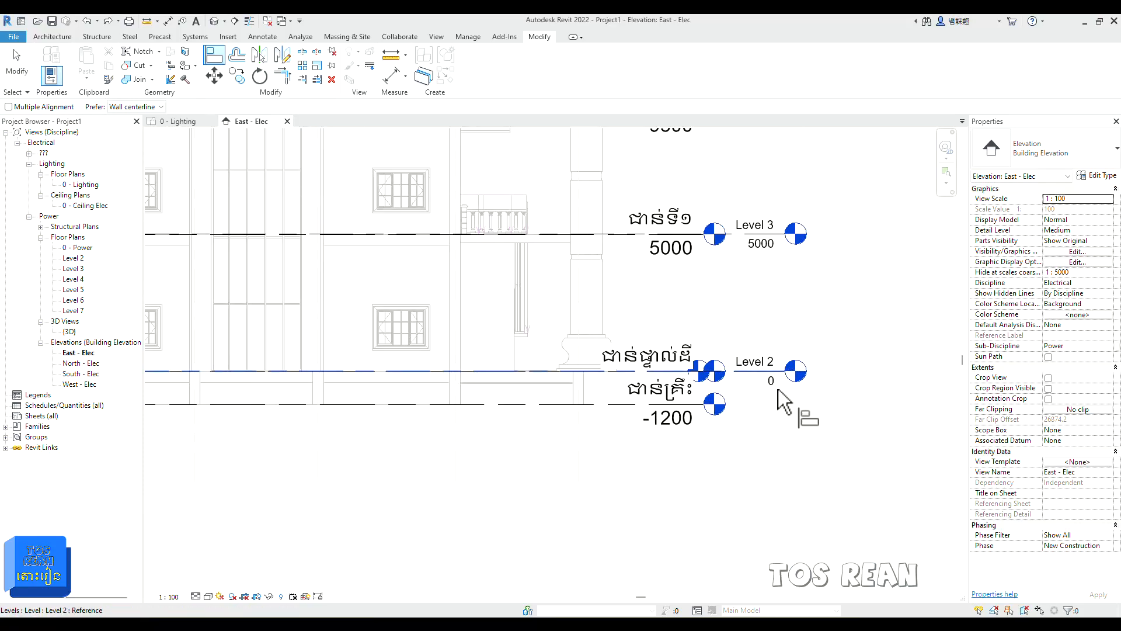
{"action": "key", "text": "Escape"}
{"action": "key", "text": "Escape"}
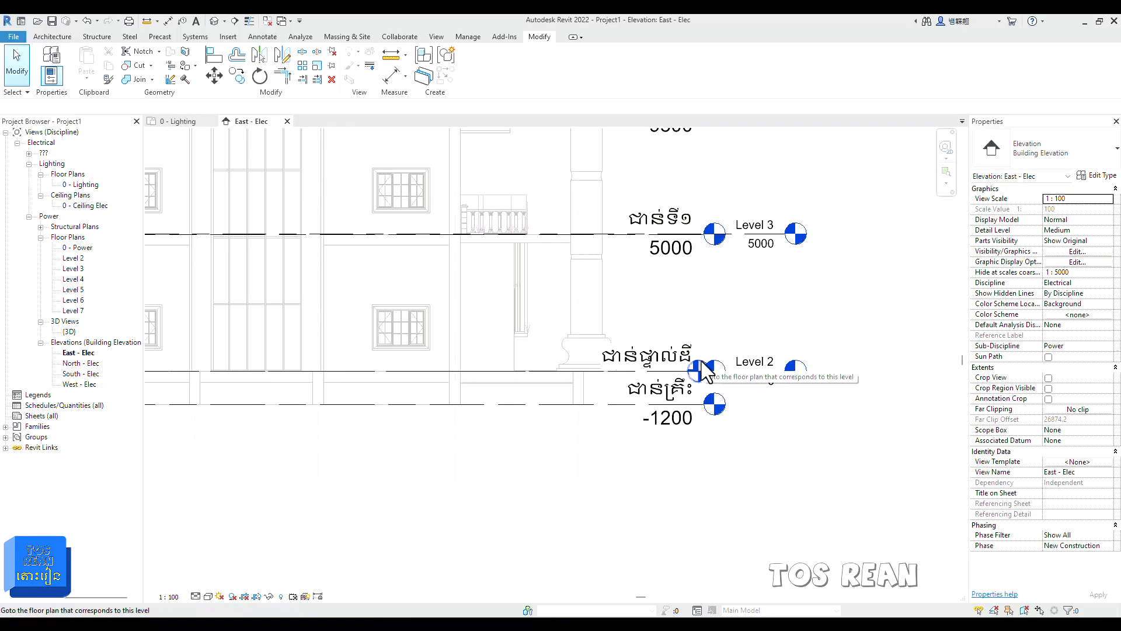
Add an elbow to the Level 2 line and stretch its break point back beyond the linked ground-floor level heads
{"action": "left_click", "coordinate": [747, 383]}
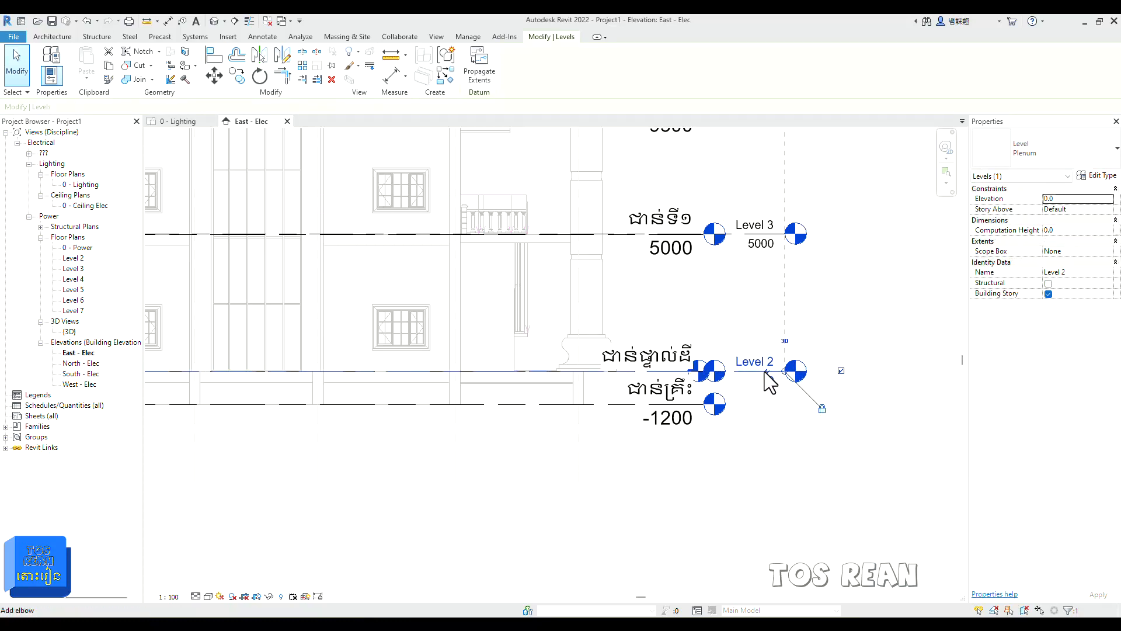
{"action": "left_click", "coordinate": [765, 370]}
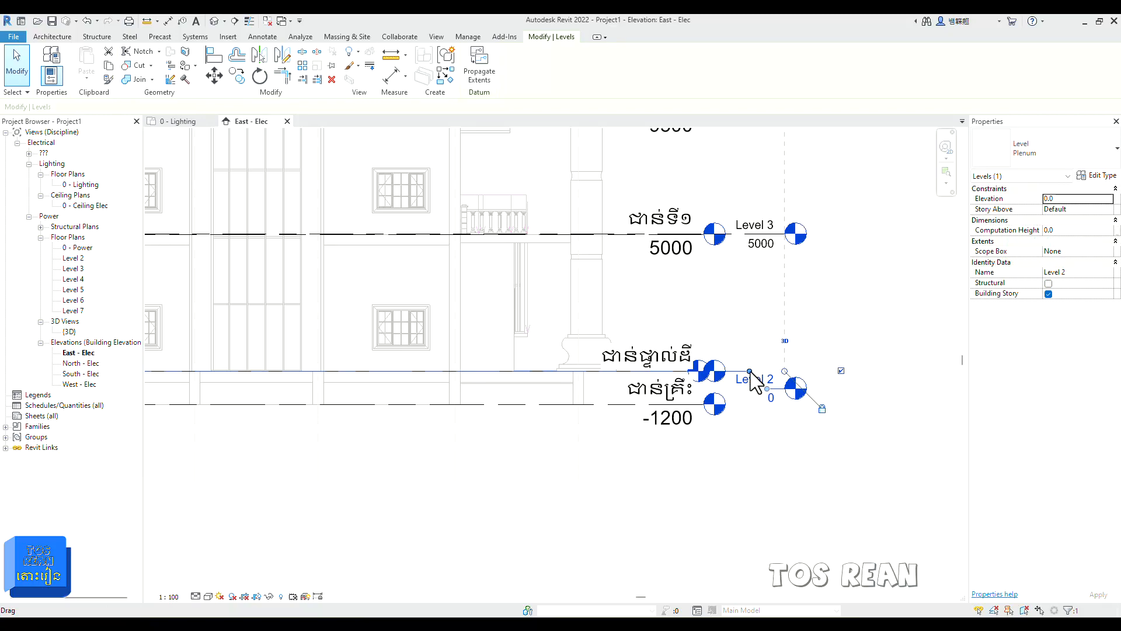
{"action": "left_click_drag", "start_coordinate": [750, 373], "coordinate": [691, 392]}
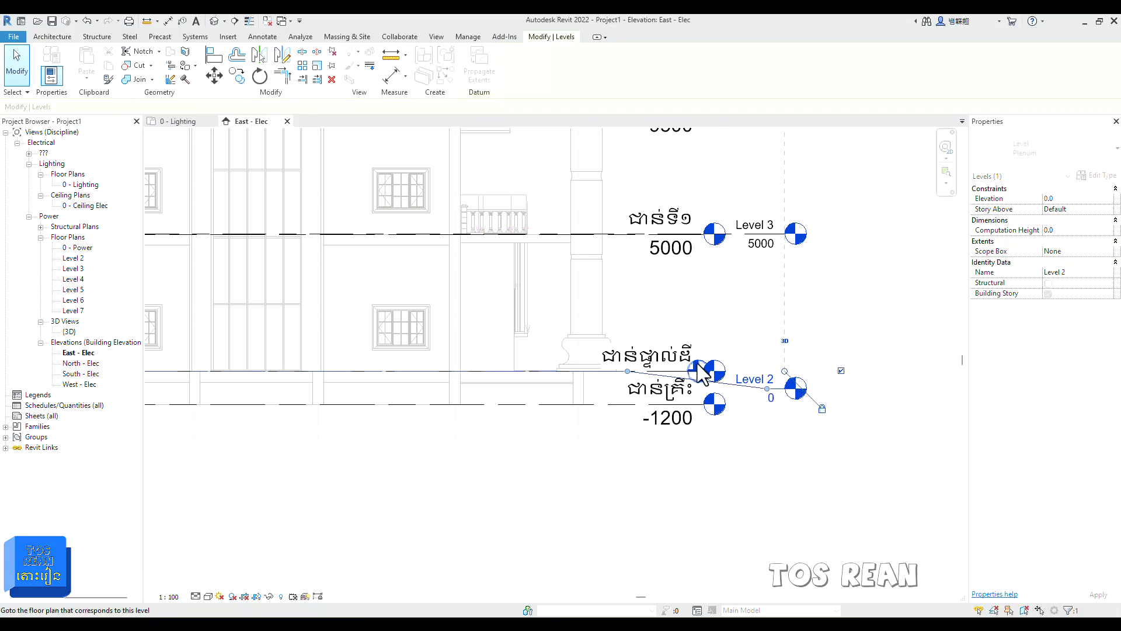
{"action": "key", "text": "Escape"}
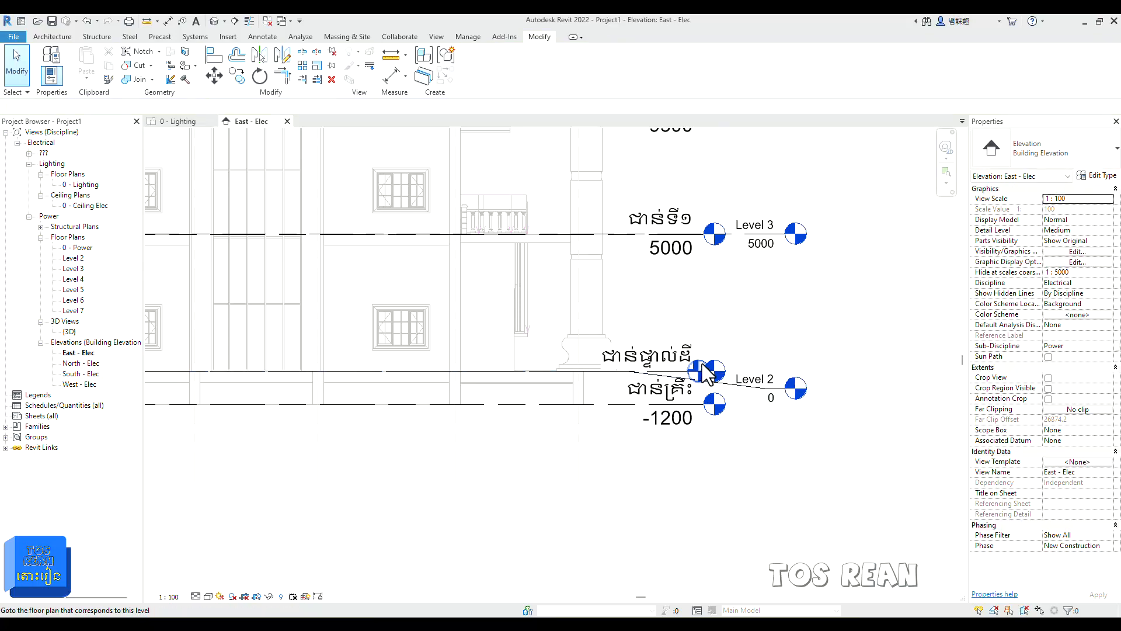
Delete the original ground-floor level that overlaps Level 2, together with its associated plan views
{"action": "key", "text": "Delete"}
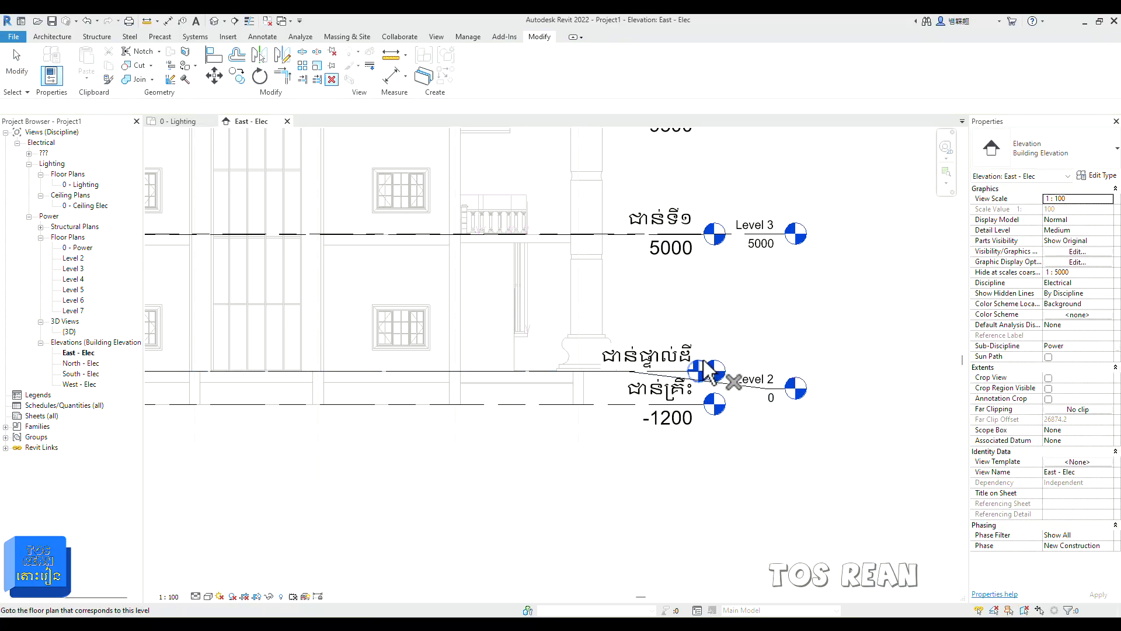
{"action": "left_click", "coordinate": [672, 378]}
{"action": "left_click", "coordinate": [602, 357]}
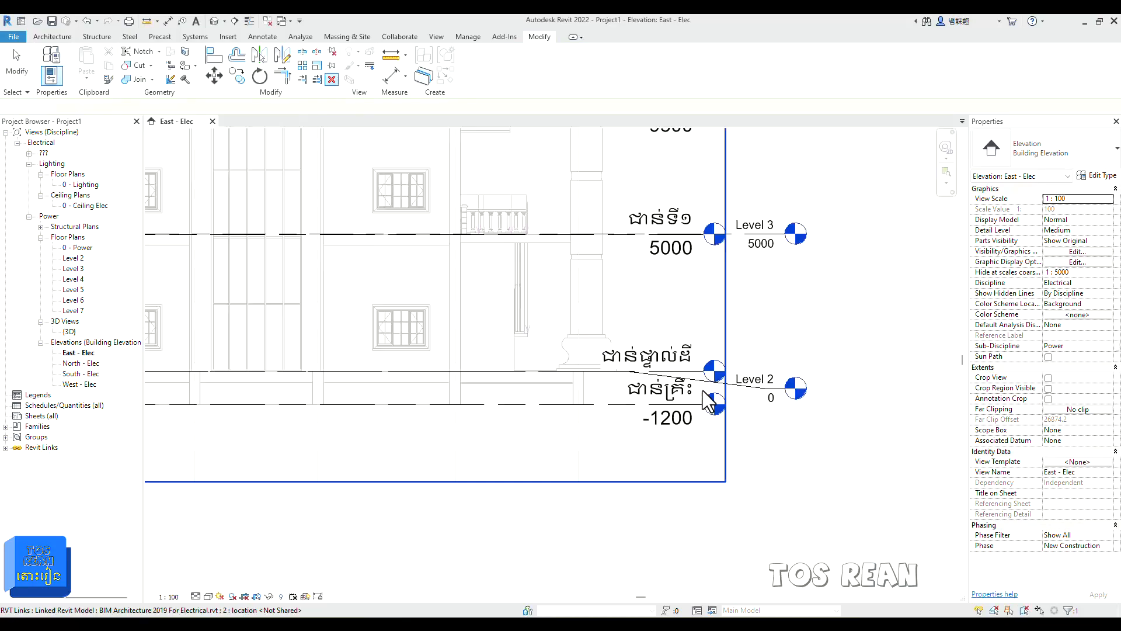
Remove the elbow from the Level 2 line so its head sits straight on the linked ground-floor level
{"action": "left_click", "coordinate": [763, 388]}
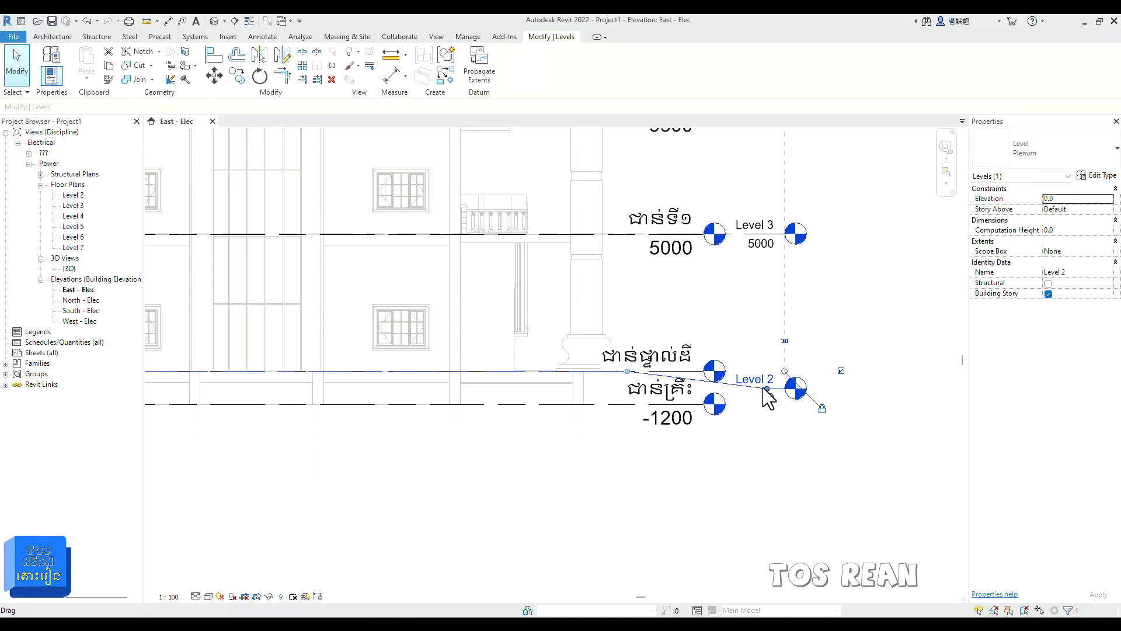
{"action": "left_click_drag", "start_coordinate": [628, 374], "coordinate": [767, 372]}
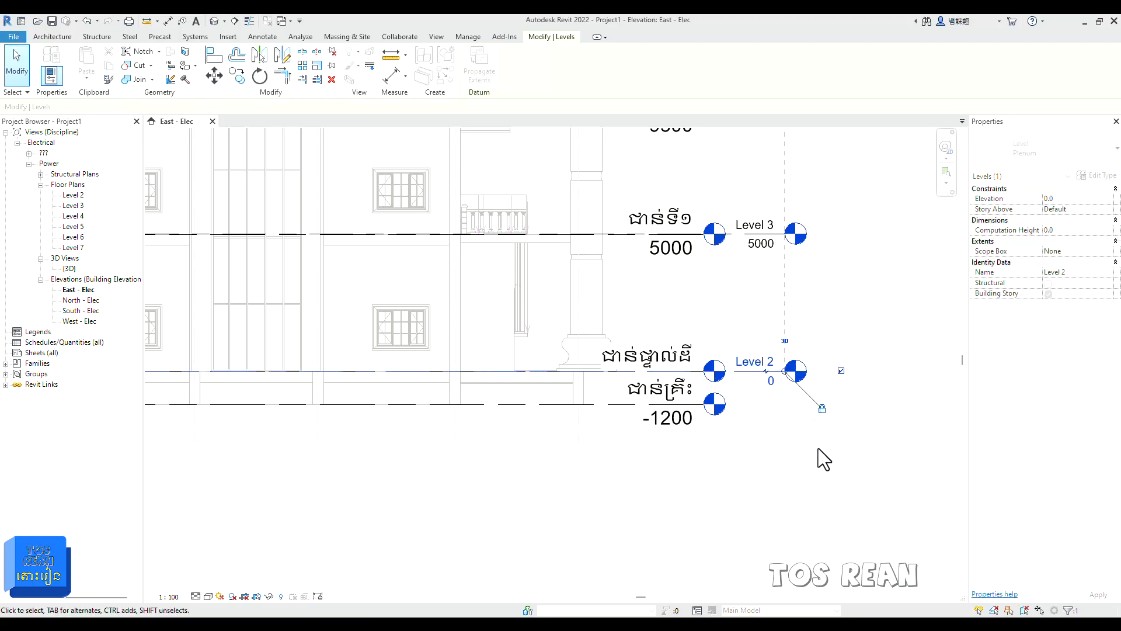
{"action": "double_click", "coordinate": [766, 372]}
{"action": "left_click_drag", "start_coordinate": [766, 396], "coordinate": [768, 371]}
Rename the project's ground-floor level as Level 0 and the level at 5000 as Level 1
{"action": "left_click", "coordinate": [769, 365]}
{"action": "left_click", "coordinate": [772, 363]}
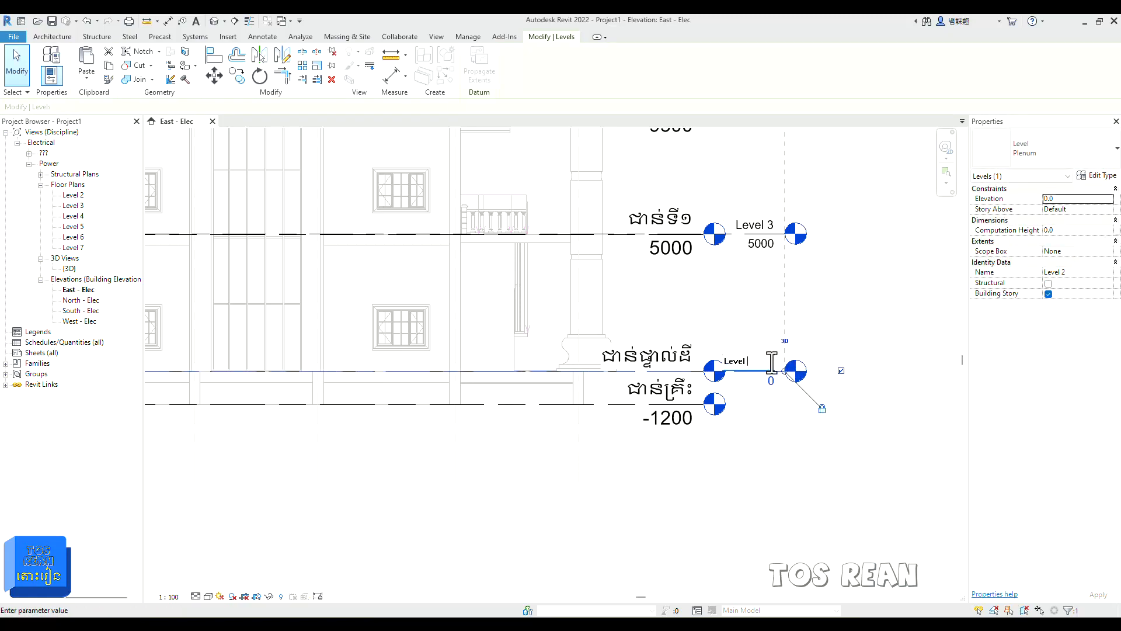
{"action": "type", "text": "0"}
{"action": "key", "text": "Return"}
{"action": "left_click", "coordinate": [783, 233]}
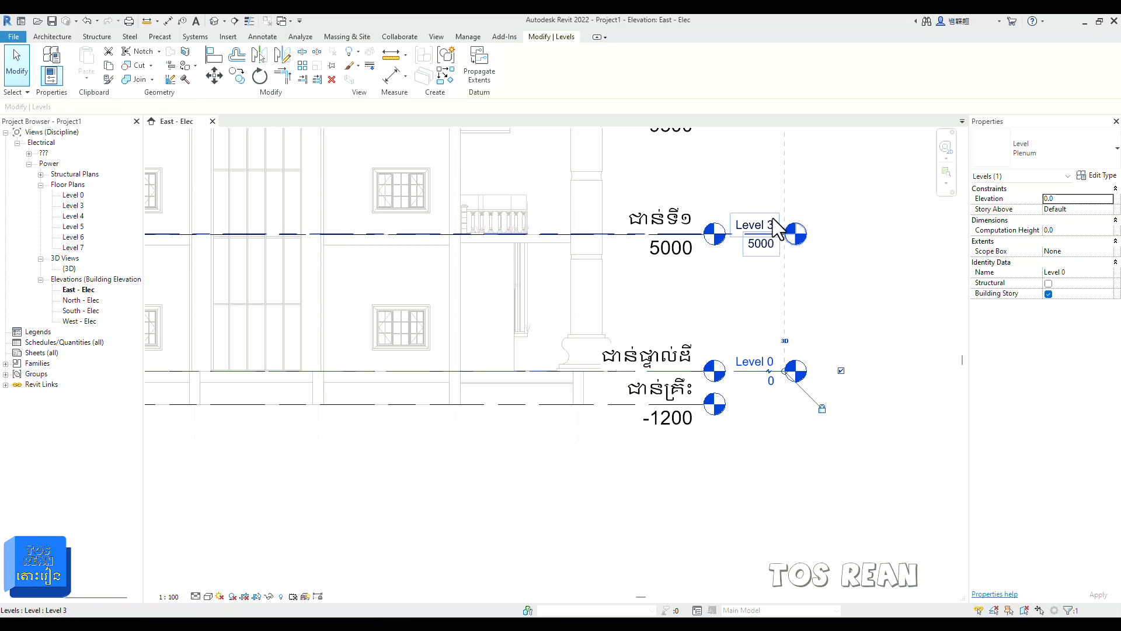
{"action": "left_click", "coordinate": [779, 244]}
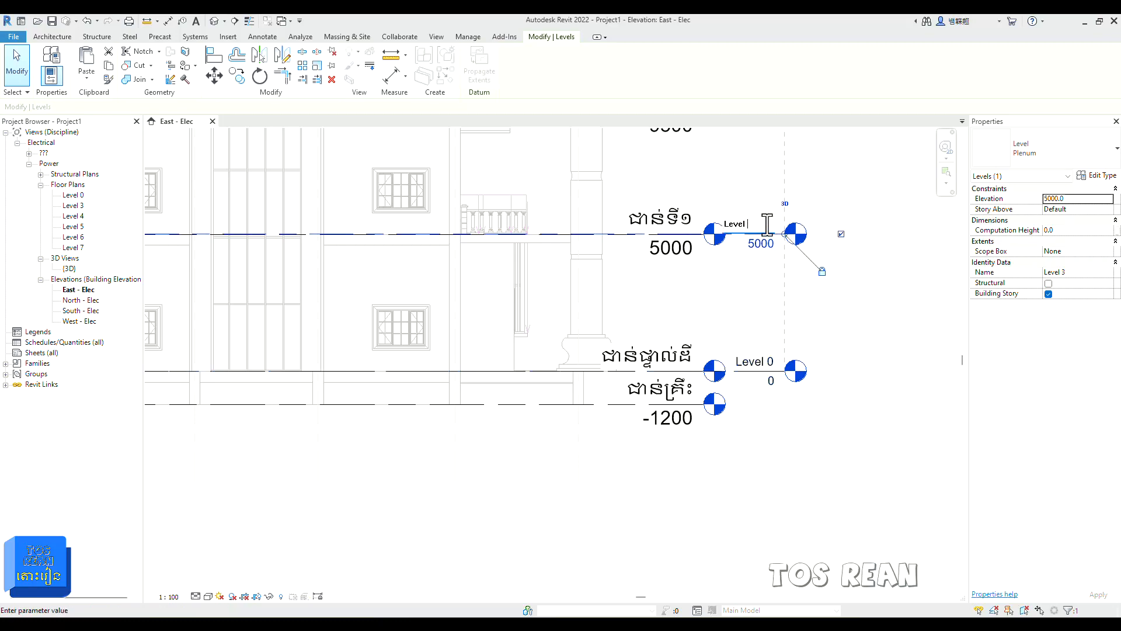
{"action": "key", "text": "Return"}
Rename the project level at 9500 as Level 2 and the one at 14000 as Level 3
{"action": "scroll", "coordinate": [784, 303], "scroll_direction": "down", "scroll_amount": 5}
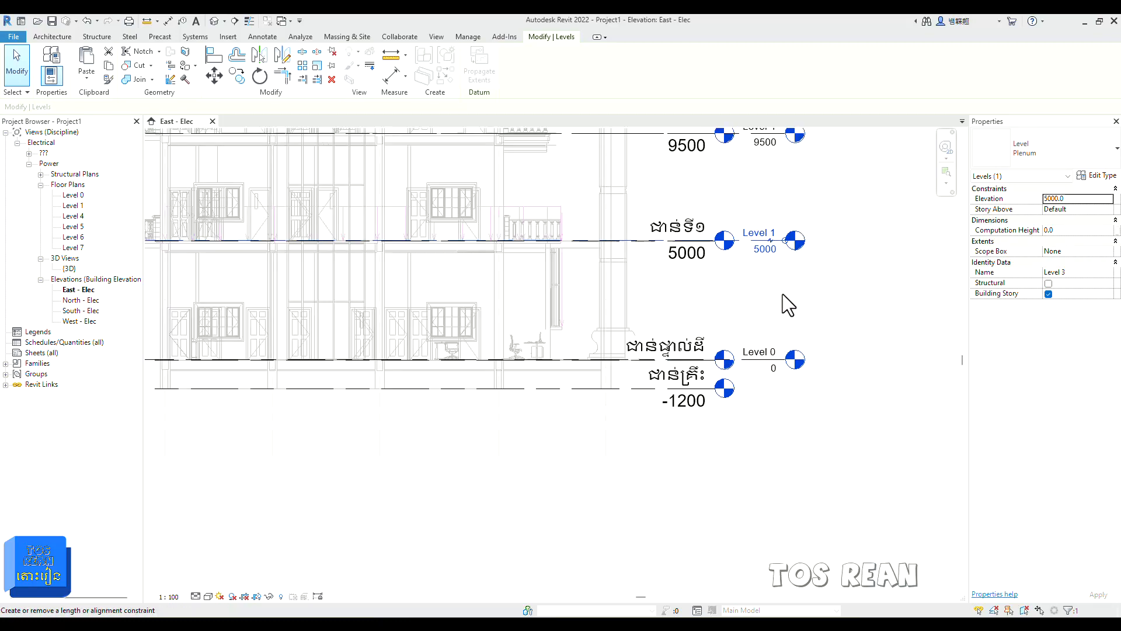
{"action": "scroll", "coordinate": [719, 386], "scroll_direction": "up", "scroll_amount": 3}
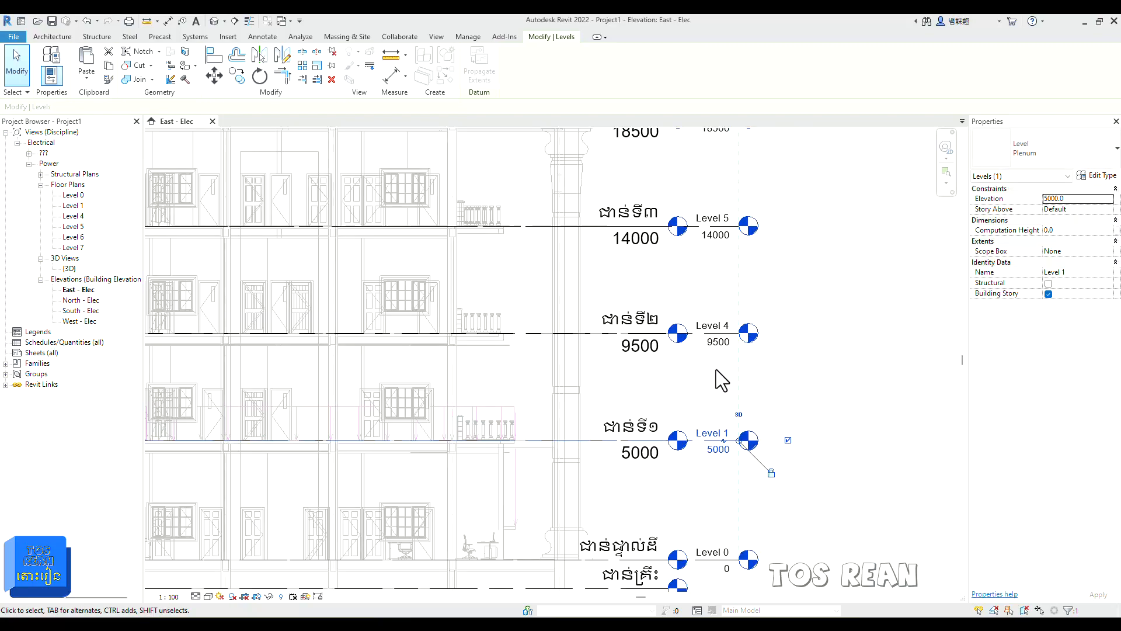
{"action": "double_click", "coordinate": [727, 325]}
{"action": "left_click", "coordinate": [721, 318]}
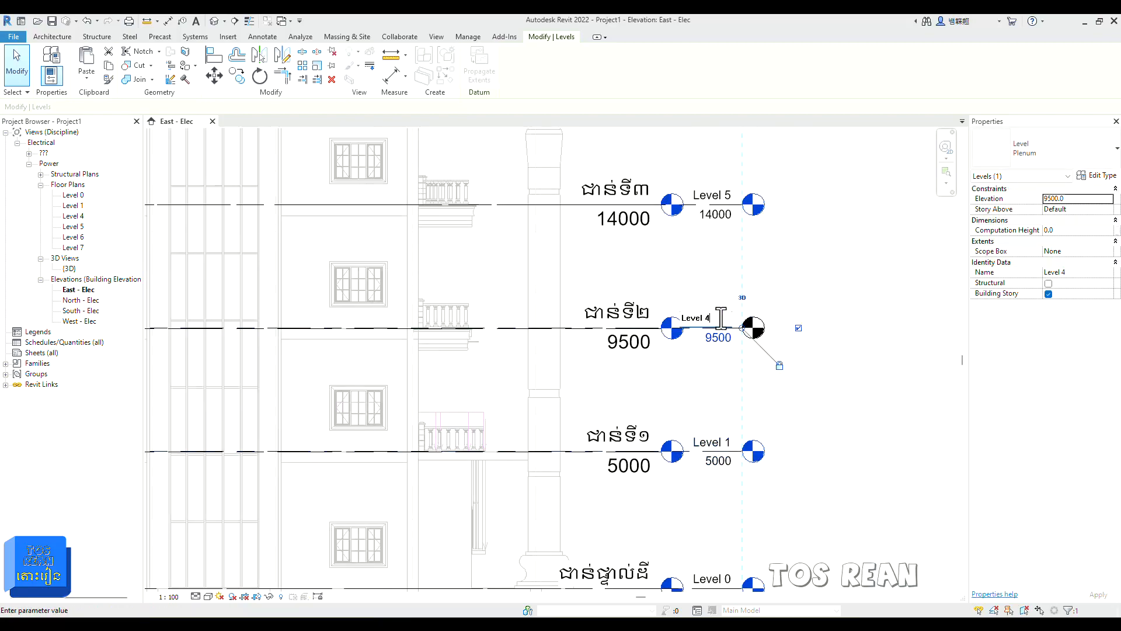
{"action": "key", "text": "Return"}
{"action": "left_click", "coordinate": [729, 198]}
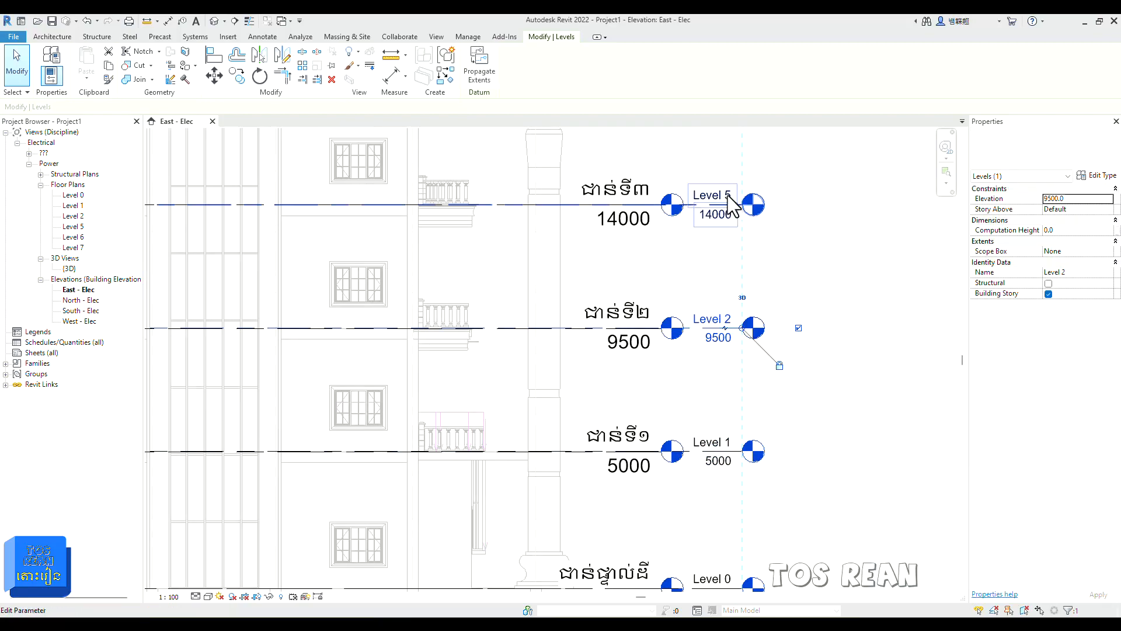
{"action": "left_click", "coordinate": [731, 197]}
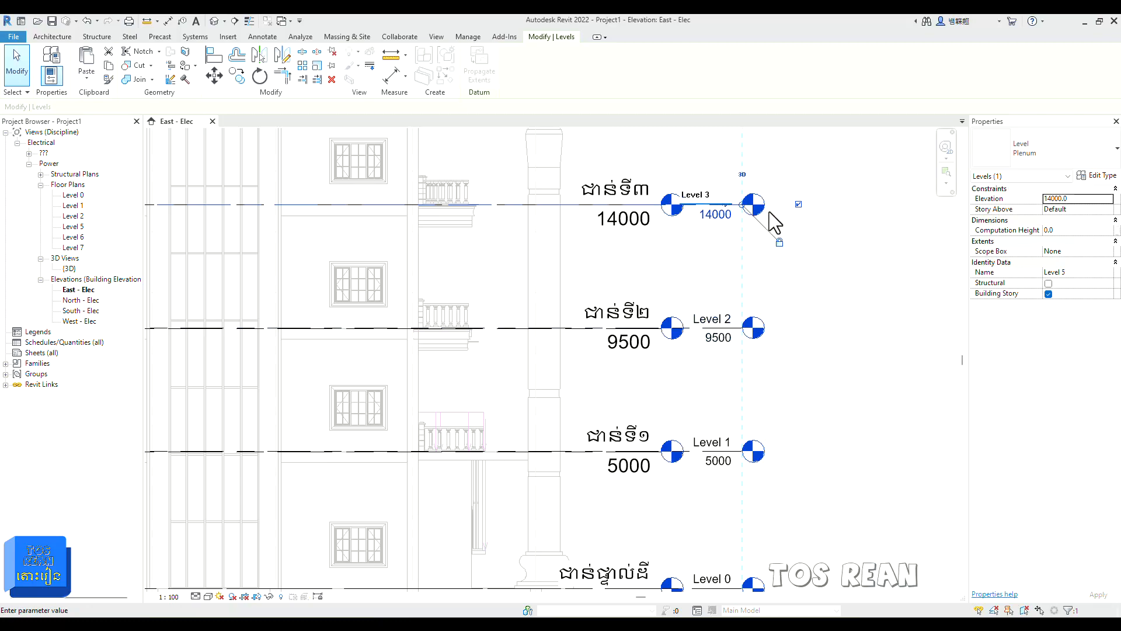
{"action": "type", "text": "Level 3"}
{"action": "key", "text": "Return"}
Rename the project's Level 6 at 18500 as Level RF
{"action": "scroll", "coordinate": [760, 351], "scroll_direction": "down", "scroll_amount": 4}
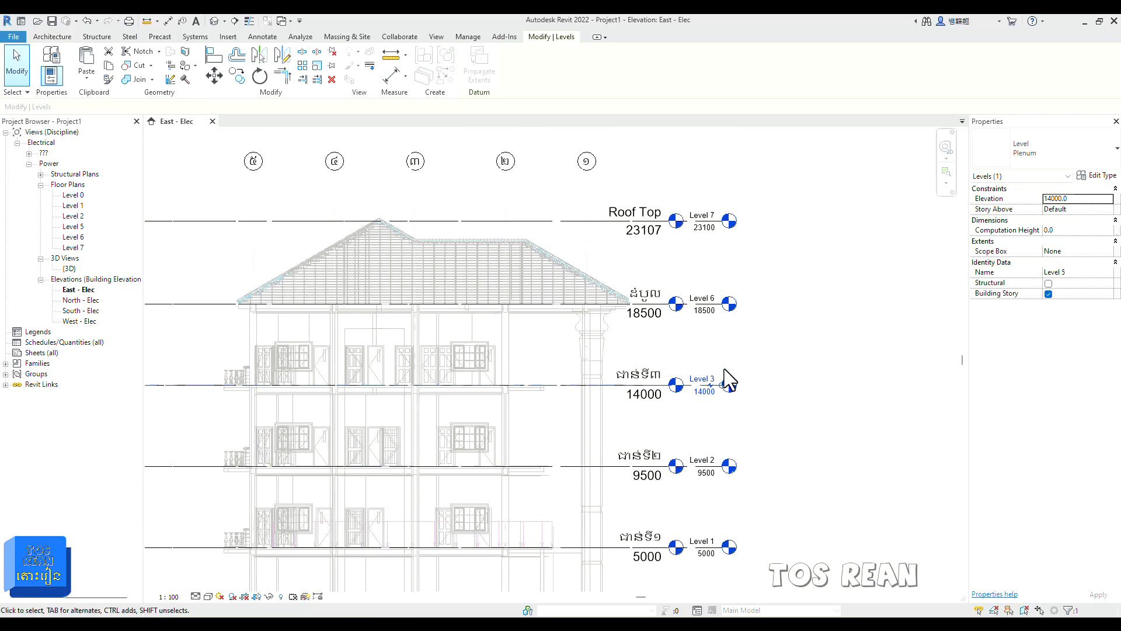
{"action": "scroll", "coordinate": [716, 310], "scroll_direction": "up", "scroll_amount": 3}
{"action": "left_click", "coordinate": [734, 290]}
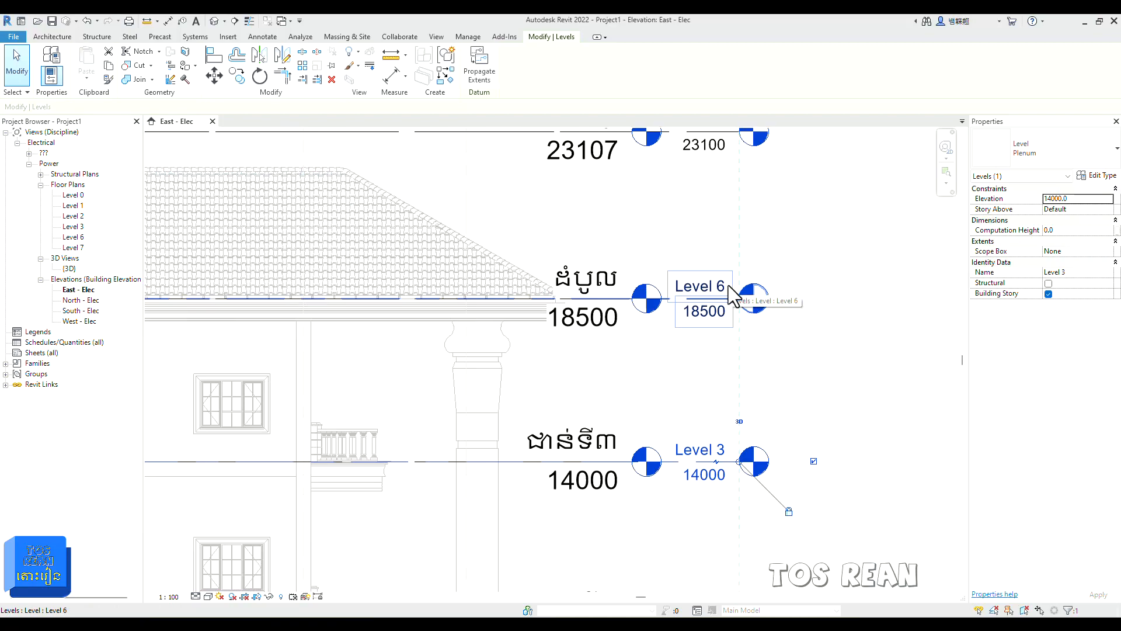
{"action": "left_click", "coordinate": [734, 292]}
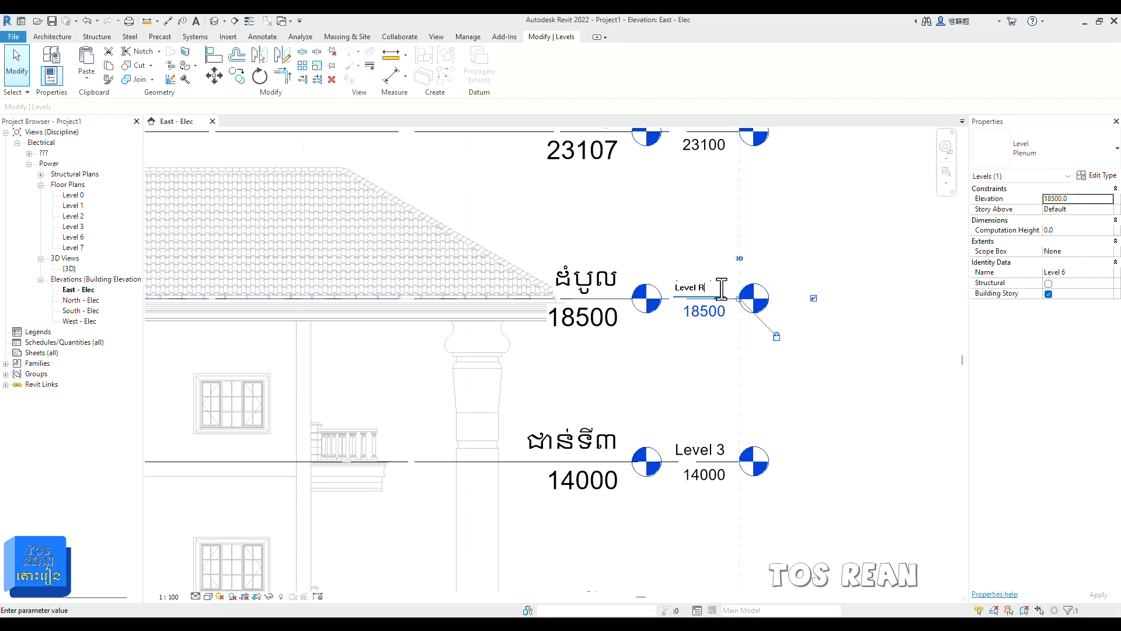
{"action": "key", "text": "Return"}
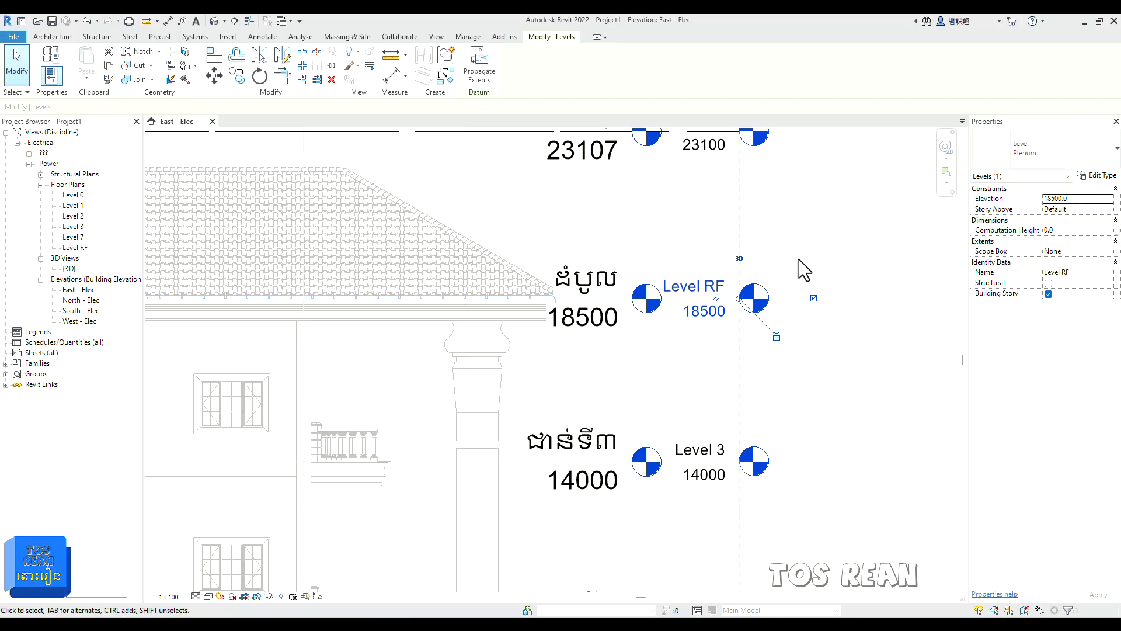
Rename the project's Level 7, beside the linked Roof Top level, as Level RT
{"action": "scroll", "coordinate": [799, 260], "scroll_direction": "down", "scroll_amount": 2}
{"action": "middle_click_drag", "start_coordinate": [800, 296], "coordinate": [781, 426]}
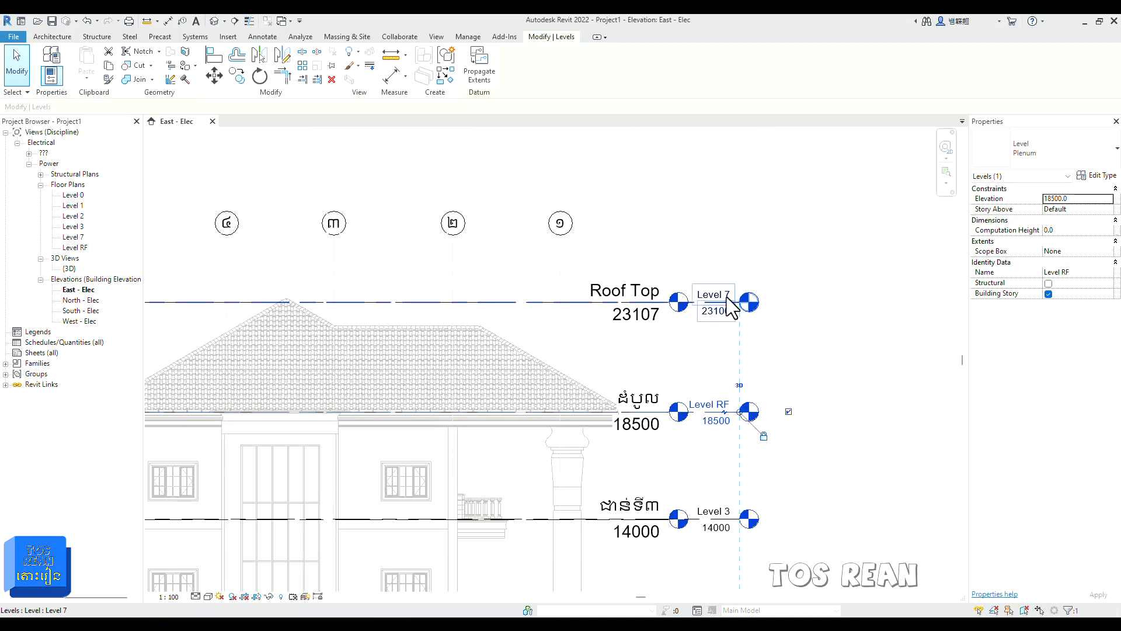
{"action": "left_click", "coordinate": [726, 299]}
{"action": "left_click", "coordinate": [725, 301]}
{"action": "left_click_drag", "start_coordinate": [725, 317], "coordinate": [728, 312]}
{"action": "left_click", "coordinate": [727, 308]}
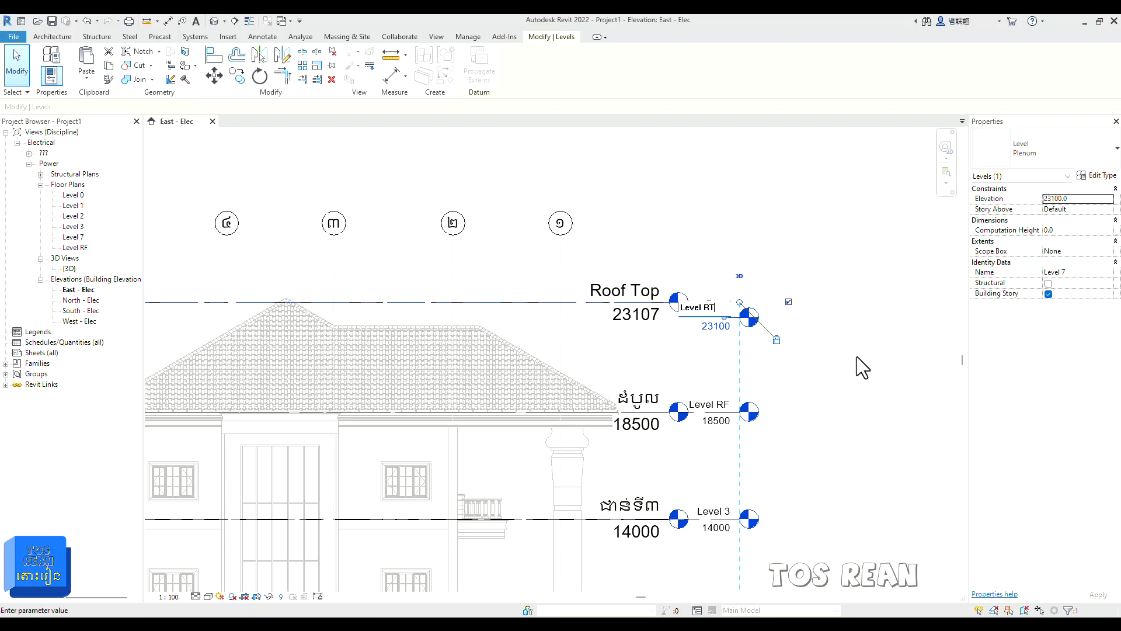
{"action": "type", "text": "RT"}
{"action": "key", "text": "Return"}
Set the elevation of Level RT to 23107 to match the linked Roof Top level
{"action": "scroll", "coordinate": [681, 334], "scroll_direction": "up", "scroll_amount": 3}
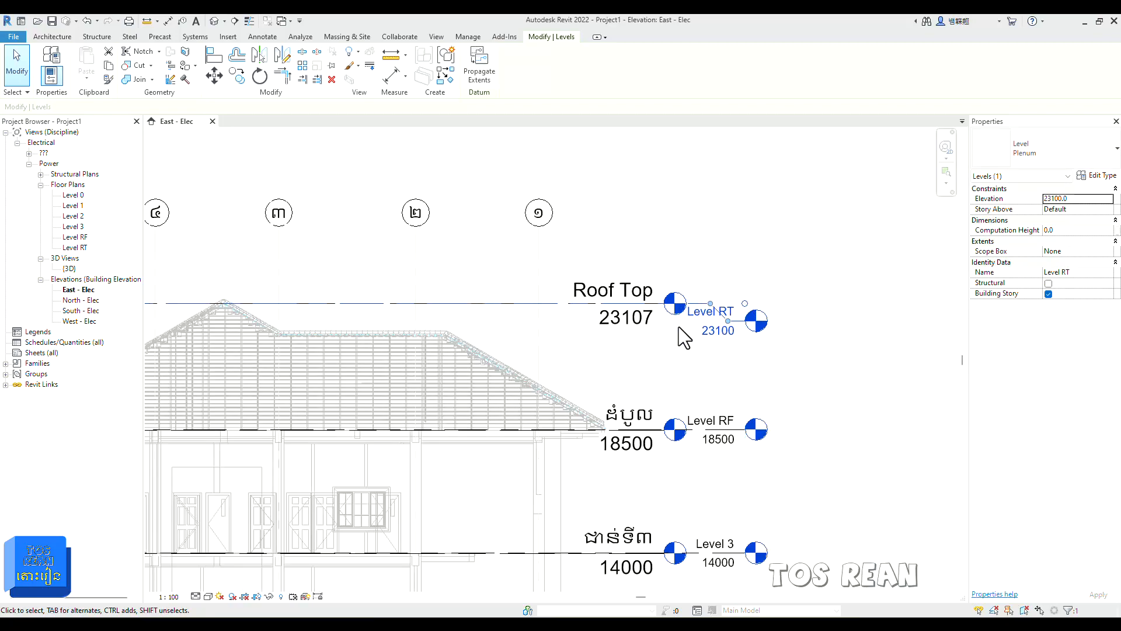
{"action": "scroll", "coordinate": [681, 359], "scroll_direction": "up", "scroll_amount": 2}
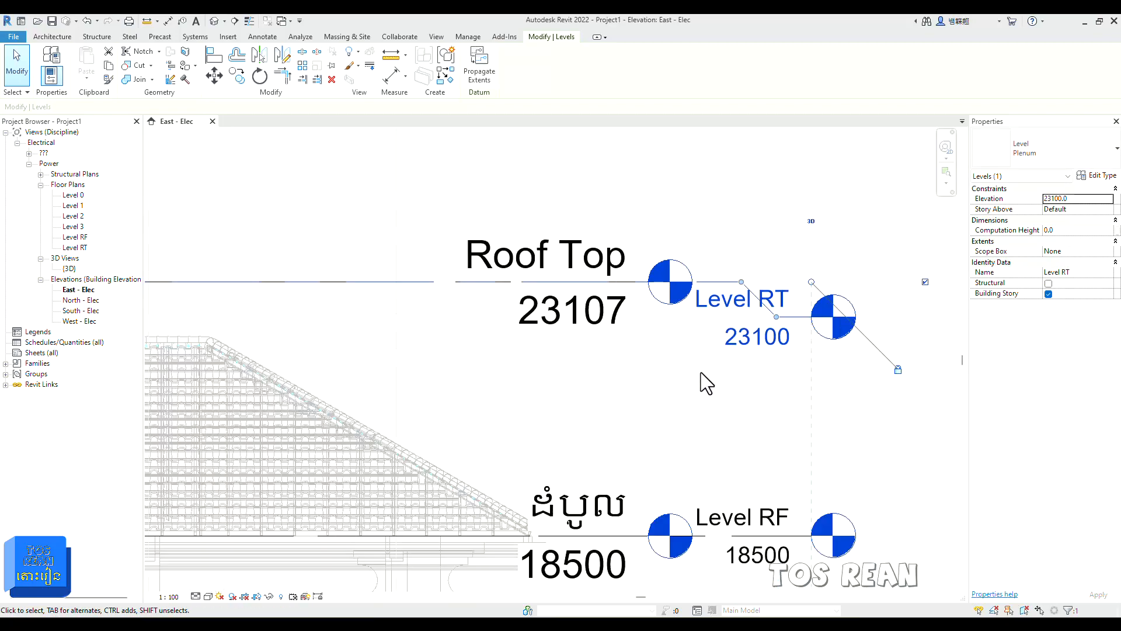
{"action": "left_click", "coordinate": [778, 345]}
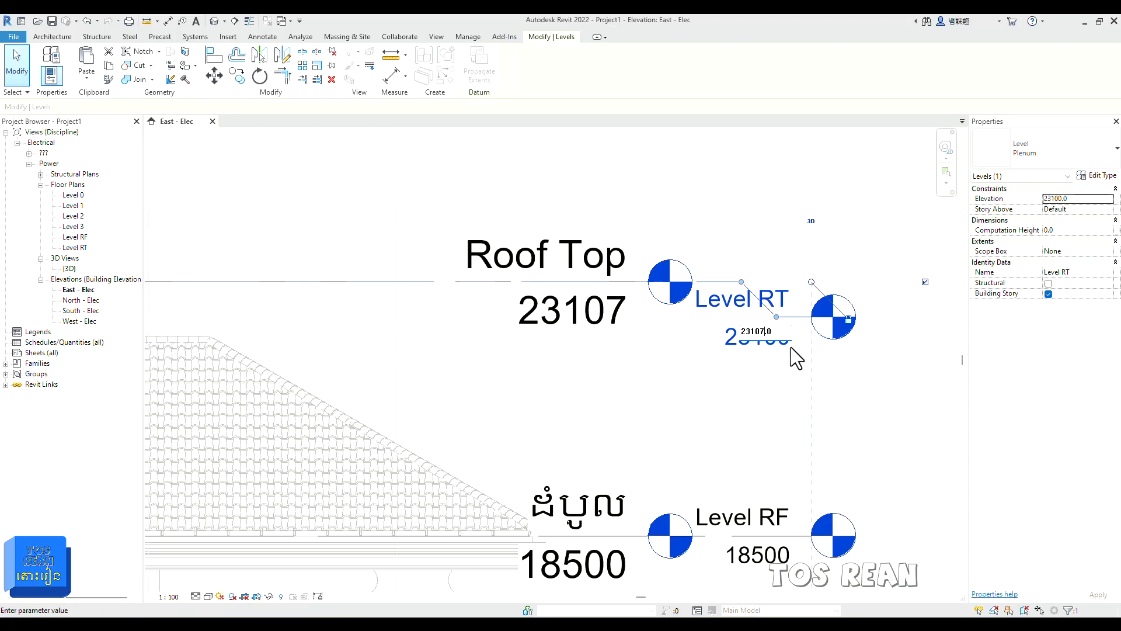
{"action": "key", "text": "Return"}
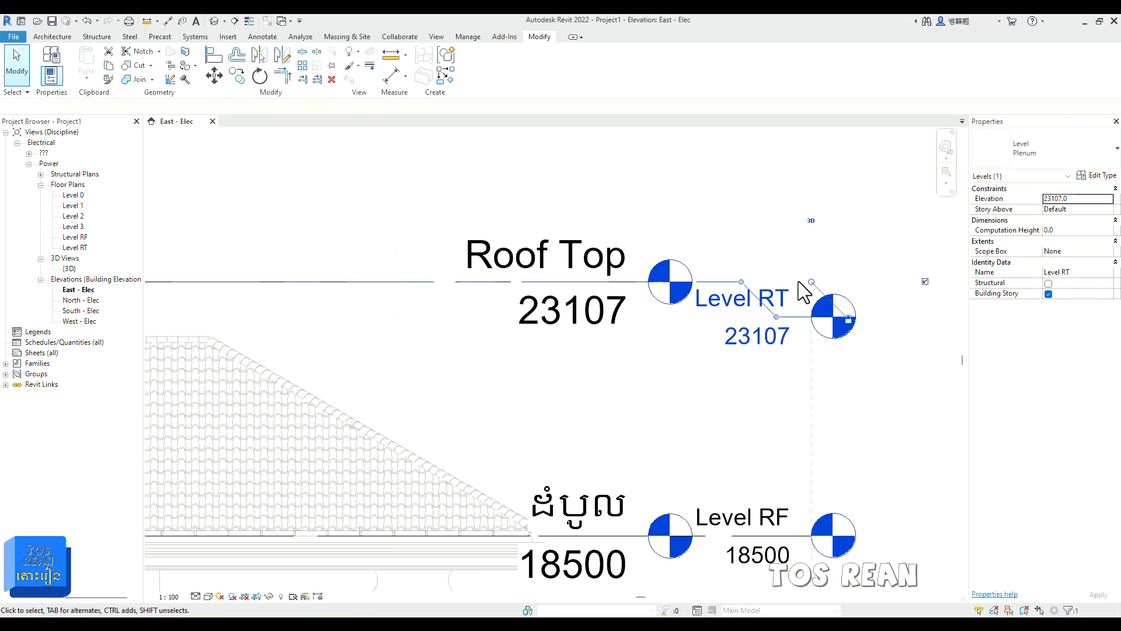
Straighten the Level RT line by moving its elbow back in line with the Roof Top level
{"action": "left_click", "coordinate": [798, 281]}
{"action": "left_click", "coordinate": [776, 315]}
{"action": "left_click_drag", "start_coordinate": [776, 316], "coordinate": [778, 281]}
{"action": "left_click", "coordinate": [874, 357]}
Shorten the headless ends of the project level lines to match the ends of the linked level lines
{"action": "scroll", "coordinate": [681, 357], "scroll_direction": "down", "scroll_amount": 6}
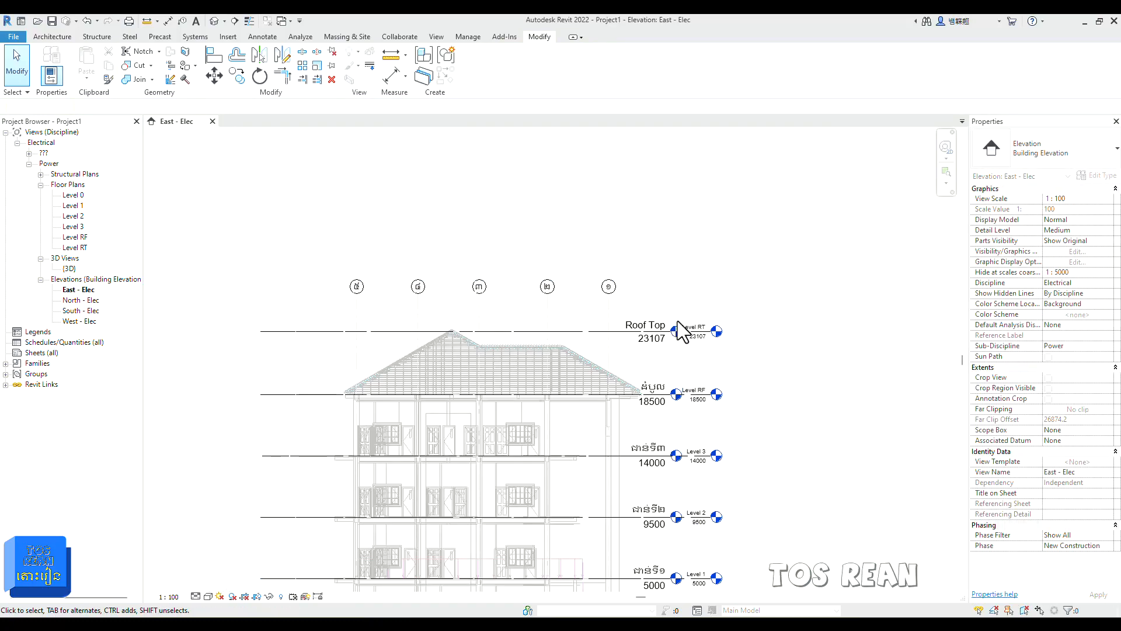
{"action": "middle_click_drag", "start_coordinate": [780, 456], "coordinate": [791, 377]}
{"action": "left_click", "coordinate": [370, 492]}
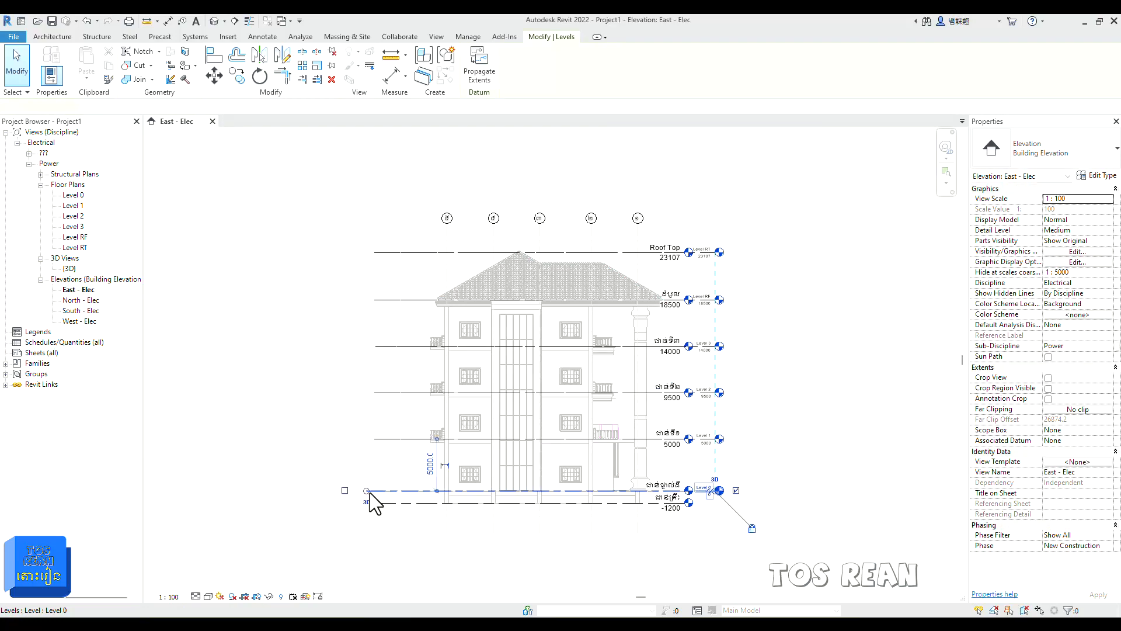
{"action": "left_click_drag", "start_coordinate": [368, 490], "coordinate": [374, 491]}
{"action": "left_click", "coordinate": [461, 540]}
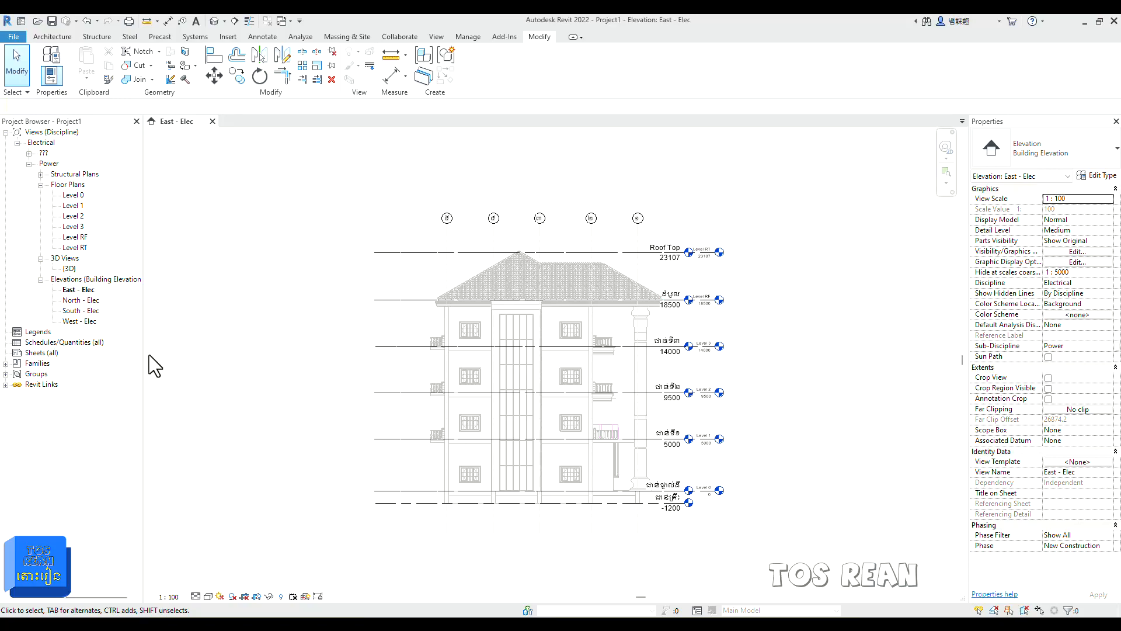
Open the North - Elec and South - Elec elevations to check the project levels against the linked levels
{"action": "left_click", "coordinate": [92, 301]}
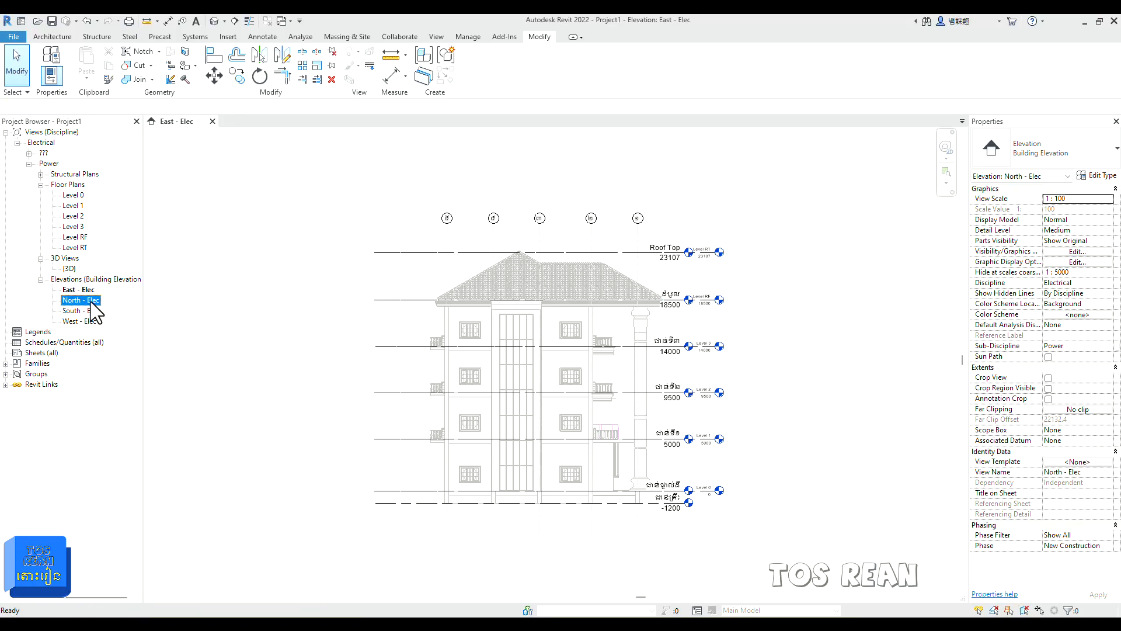
{"action": "double_click", "coordinate": [92, 301]}
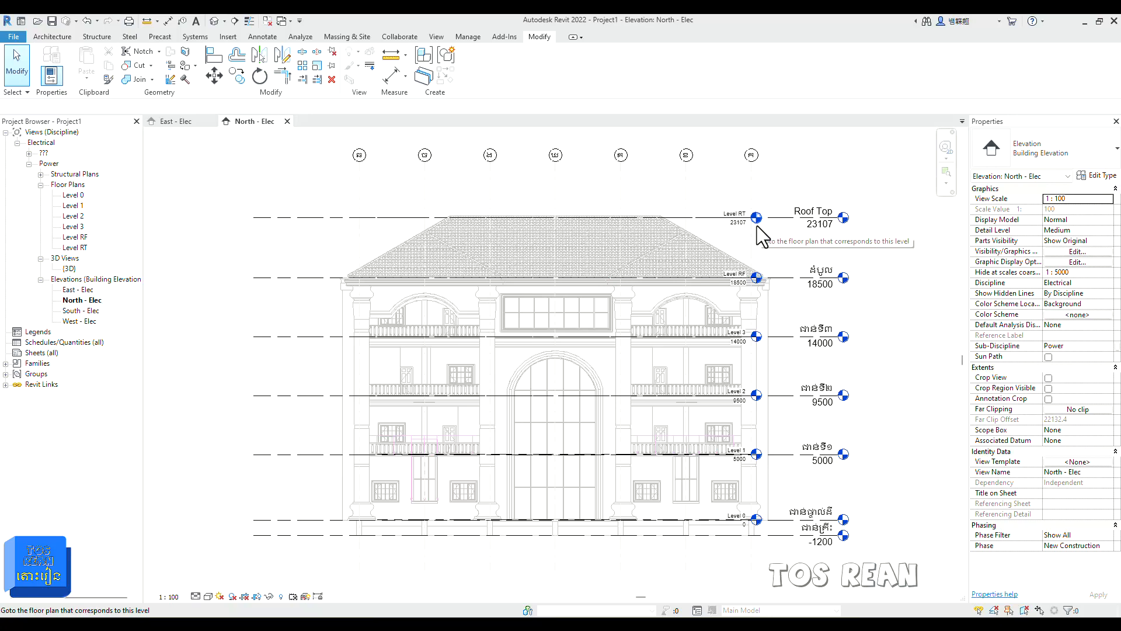
{"action": "left_click", "coordinate": [84, 312]}
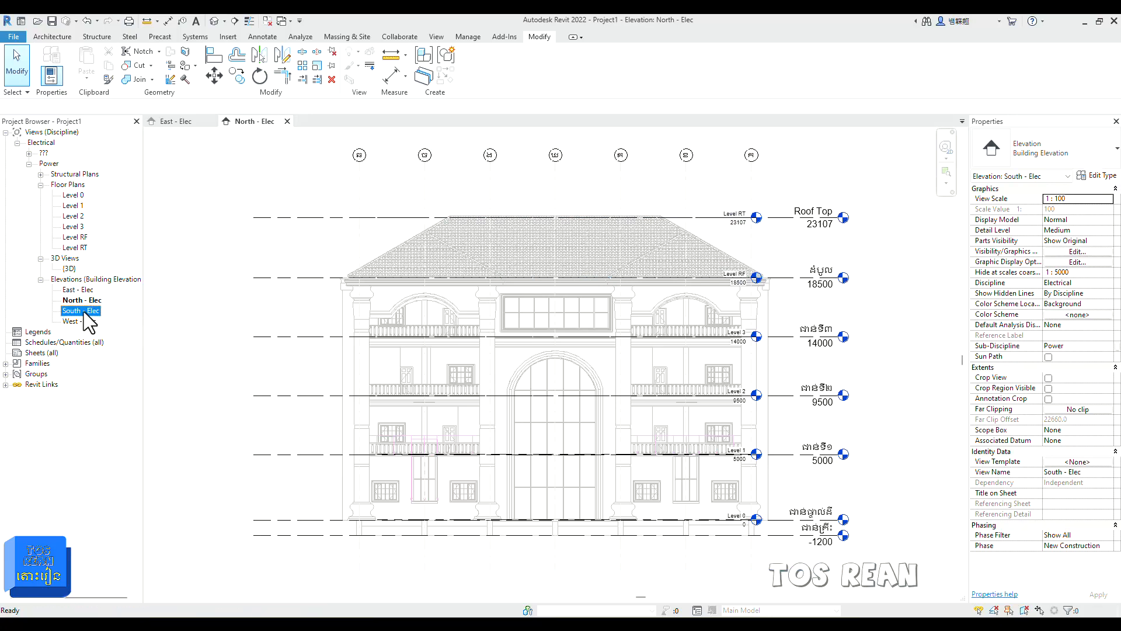
{"action": "double_click", "coordinate": [84, 312]}
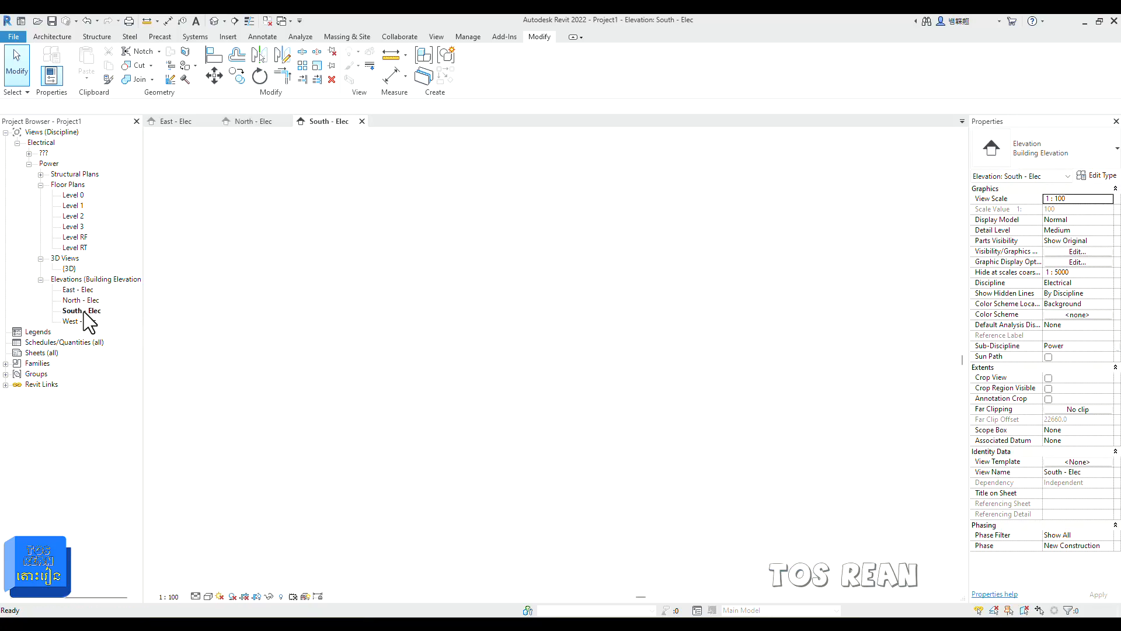
In the West - Elec elevation, extend the project level lines so their heads clear the linked level heads
{"action": "left_click", "coordinate": [85, 321]}
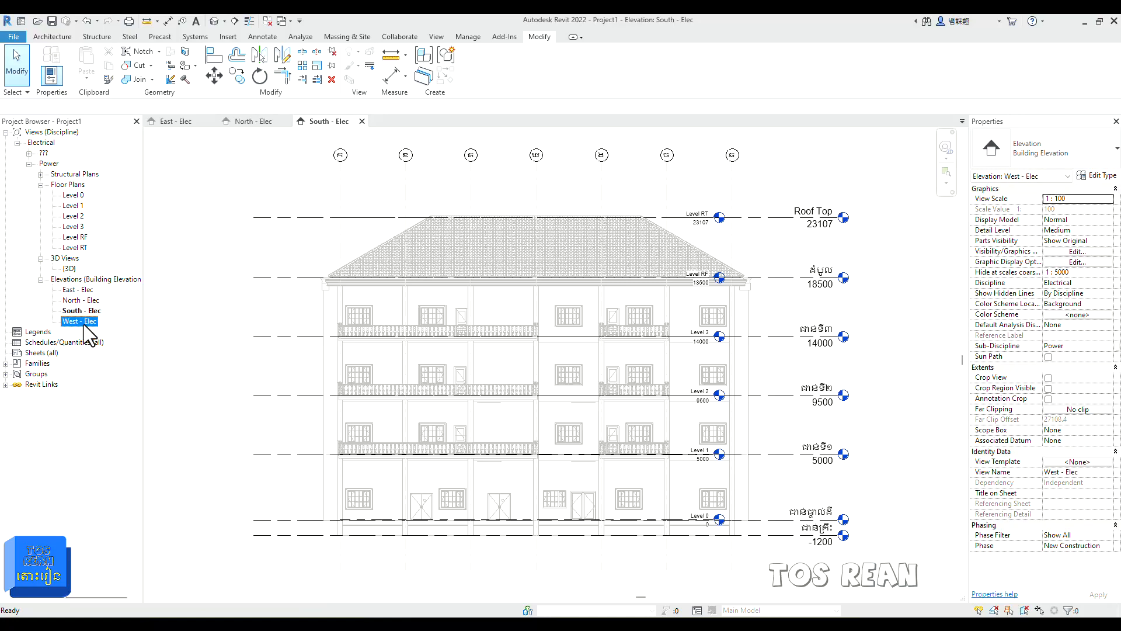
{"action": "double_click", "coordinate": [80, 322]}
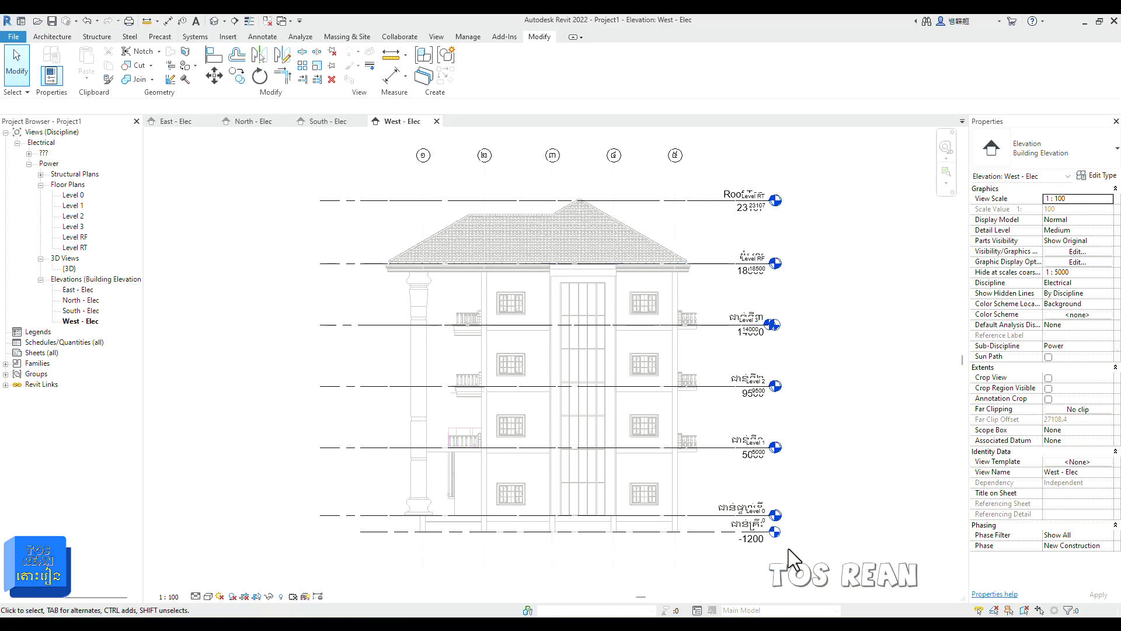
{"action": "scroll", "coordinate": [777, 555], "scroll_direction": "up", "scroll_amount": 5}
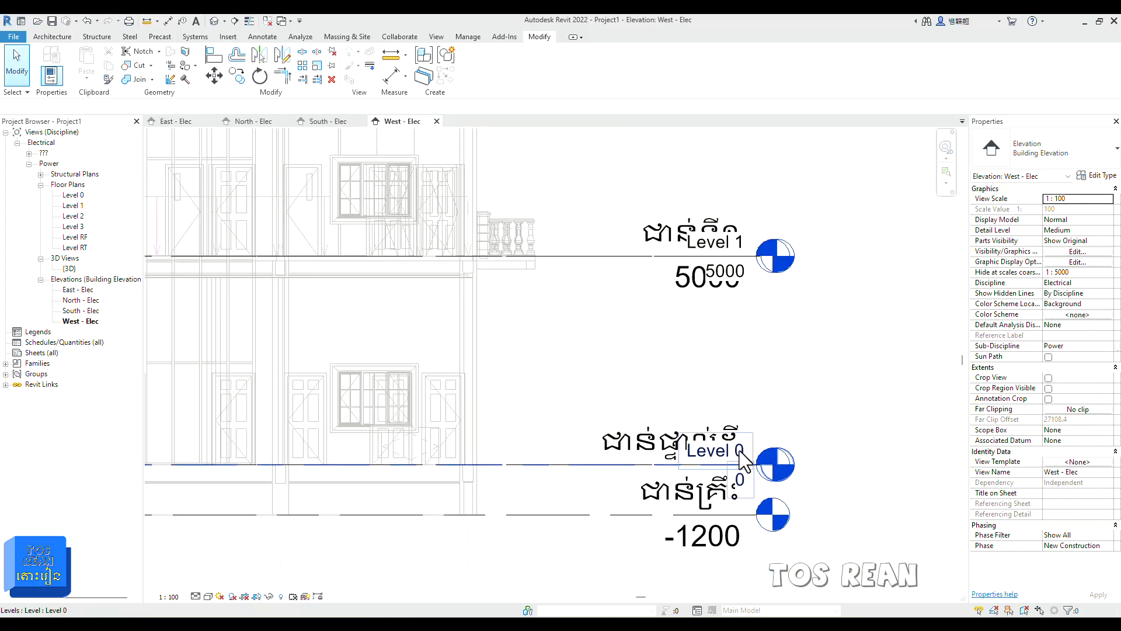
{"action": "left_click", "coordinate": [733, 459]}
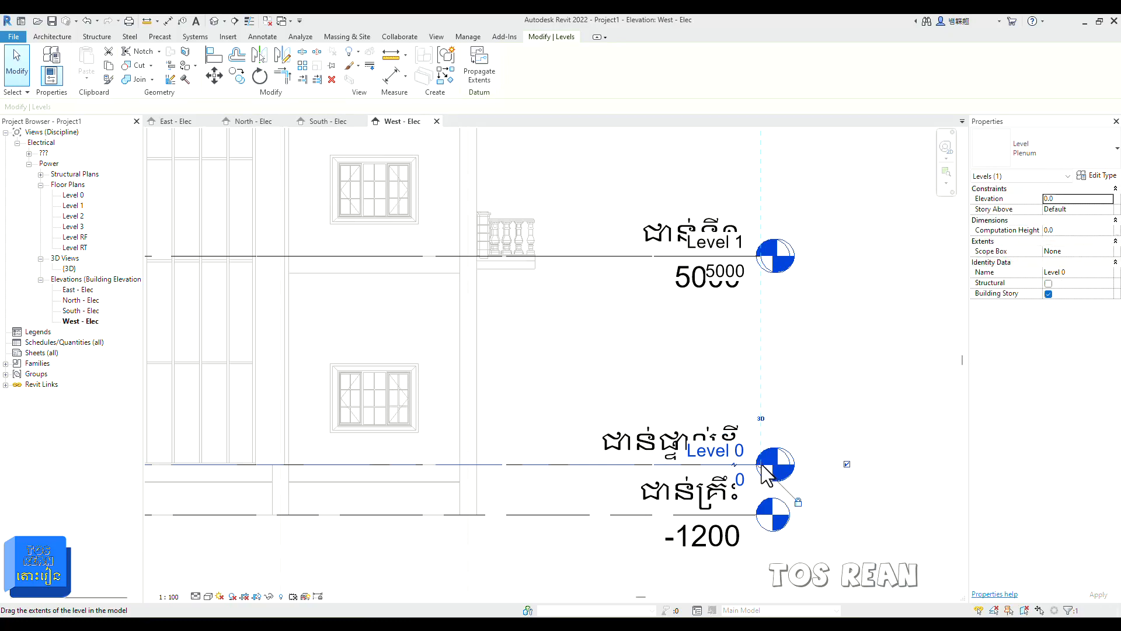
{"action": "left_click_drag", "start_coordinate": [780, 461], "coordinate": [879, 465]}
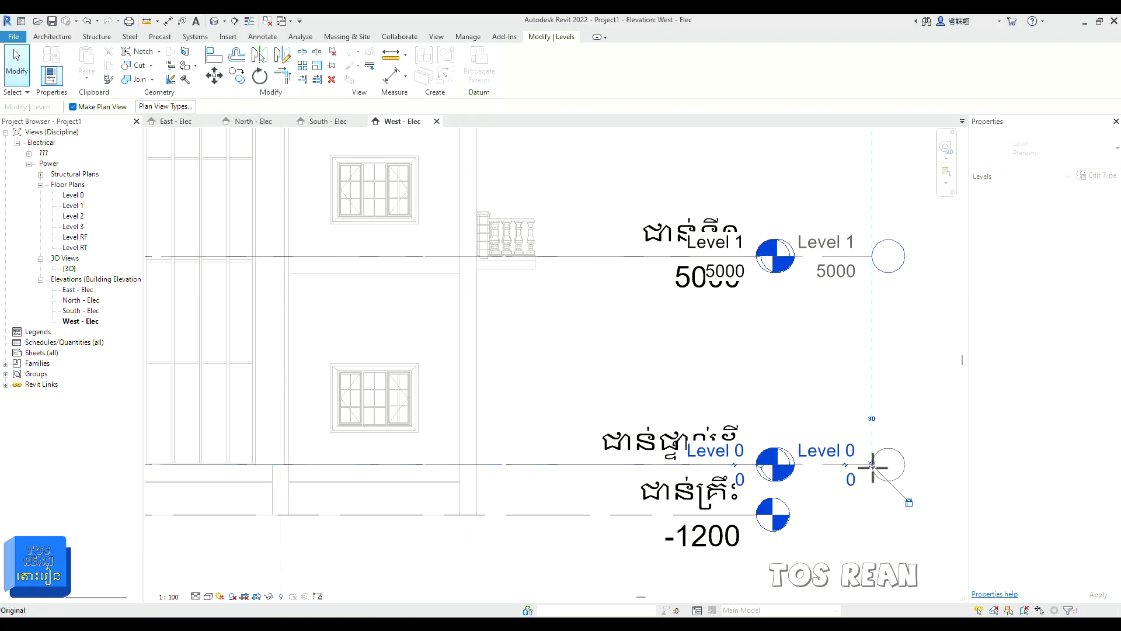
{"action": "left_click", "coordinate": [853, 563]}
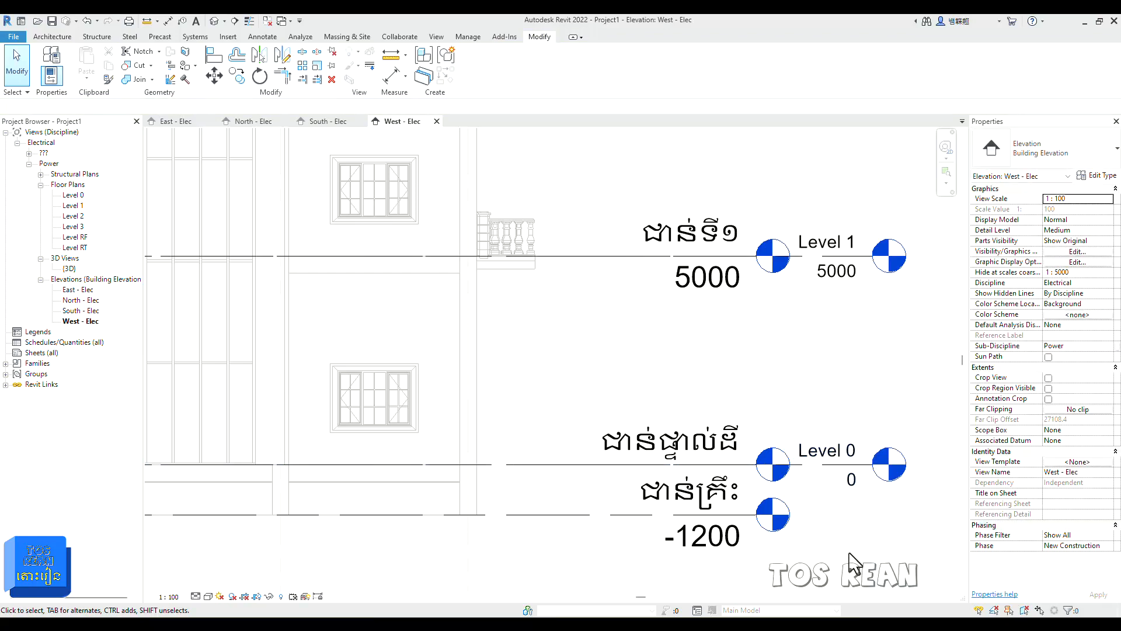
Extend the Level 3 line past the linked level head so it aligns with the other project level heads
{"action": "scroll", "coordinate": [771, 471], "scroll_direction": "down", "scroll_amount": 5}
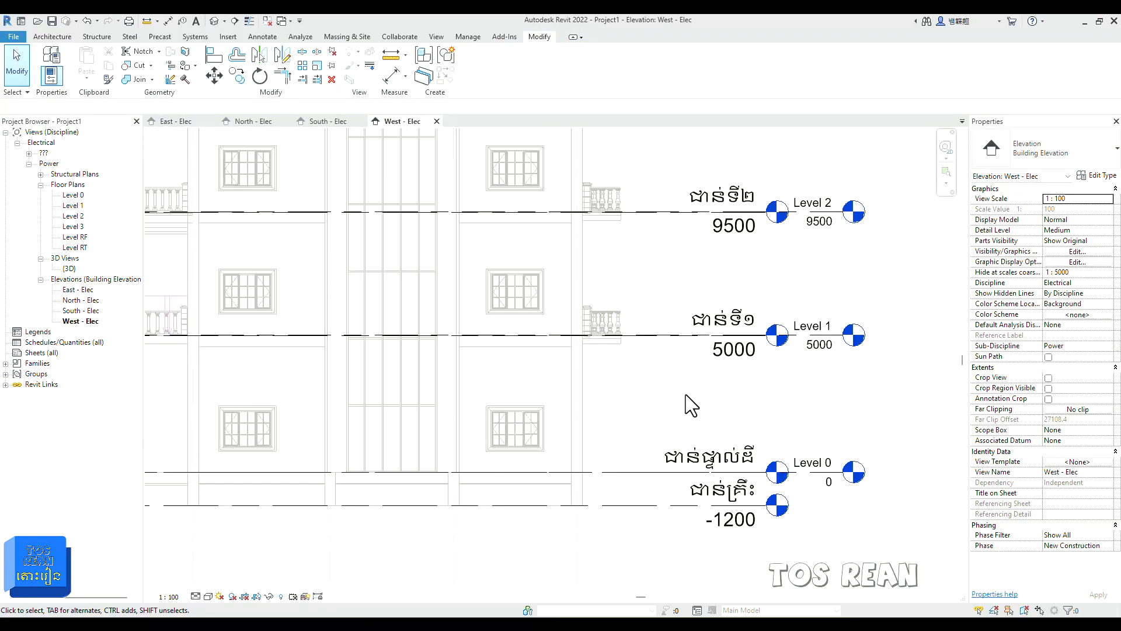
{"action": "scroll", "coordinate": [671, 432], "scroll_direction": "down", "scroll_amount": 4}
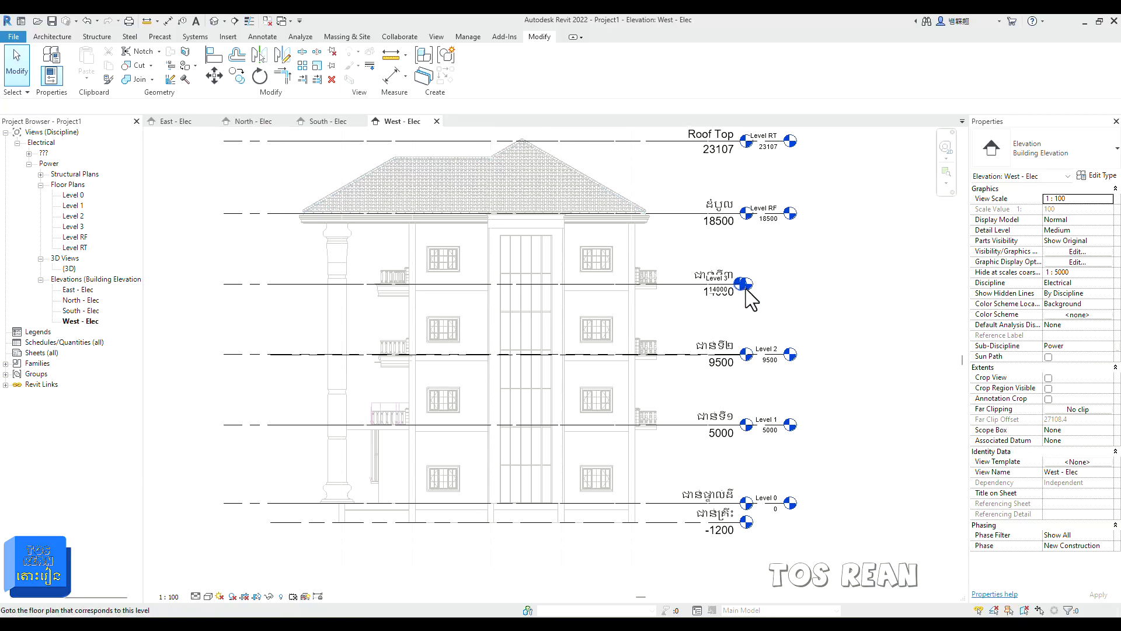
{"action": "scroll", "coordinate": [749, 301], "scroll_direction": "up", "scroll_amount": 4}
{"action": "left_click", "coordinate": [753, 299]}
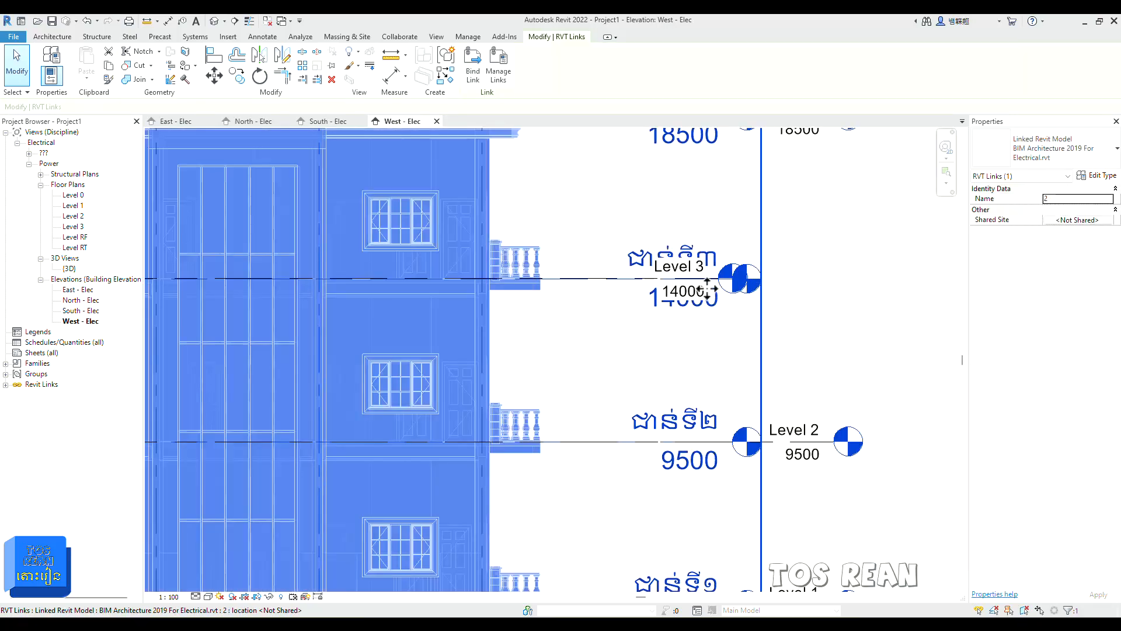
{"action": "left_click", "coordinate": [718, 301]}
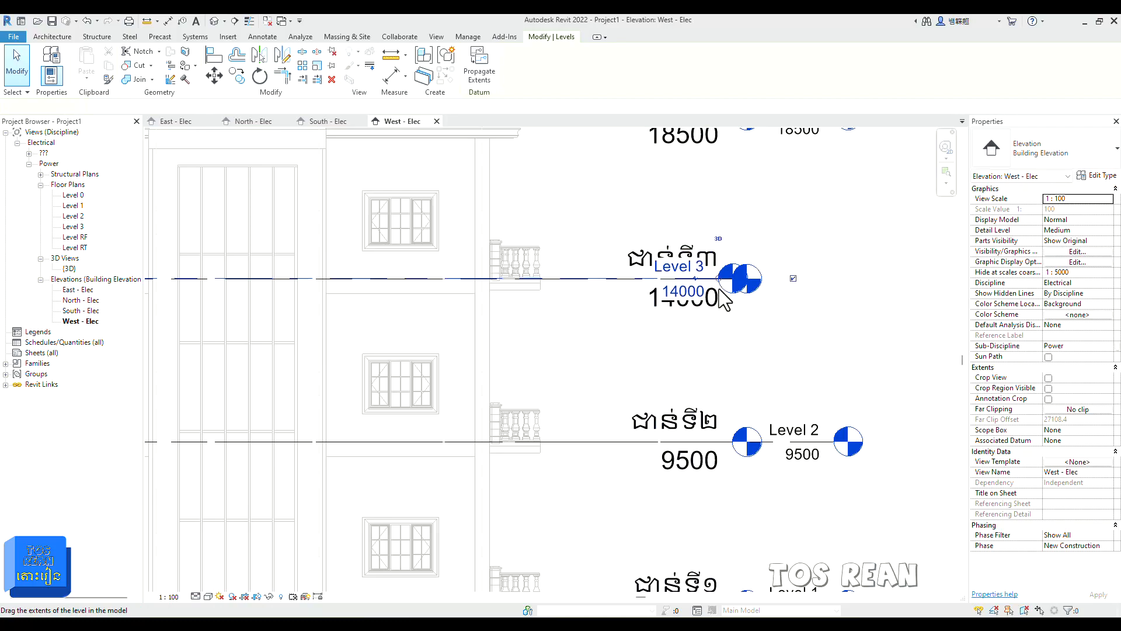
{"action": "left_click_drag", "start_coordinate": [720, 291], "coordinate": [841, 286]}
{"action": "left_click", "coordinate": [898, 363]}
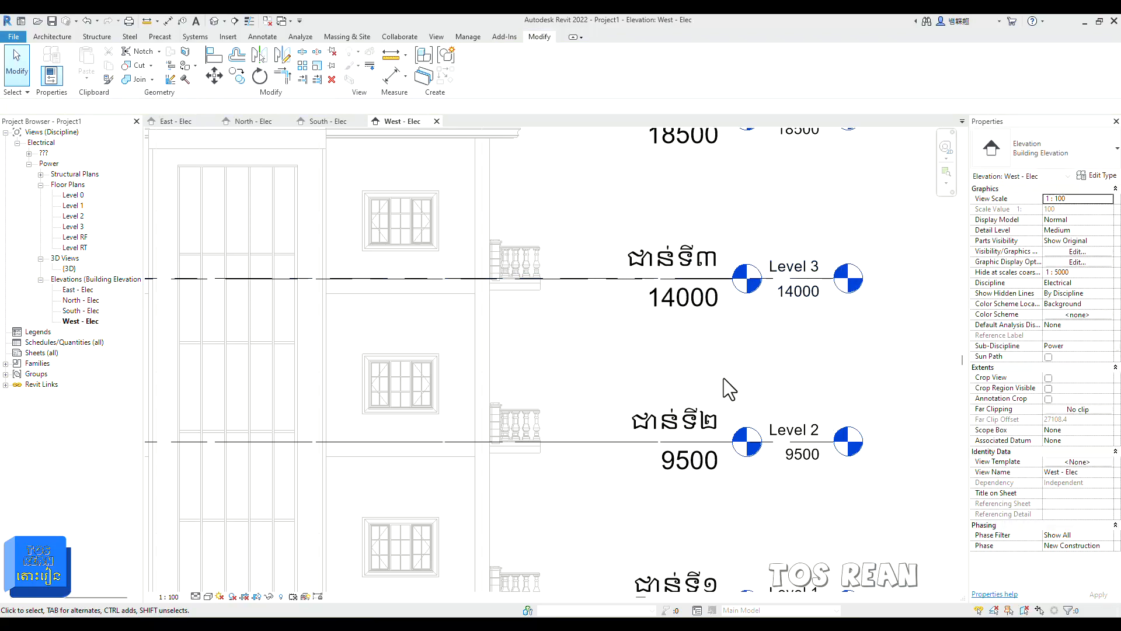
{"action": "scroll", "coordinate": [729, 388], "scroll_direction": "down", "scroll_amount": 4}
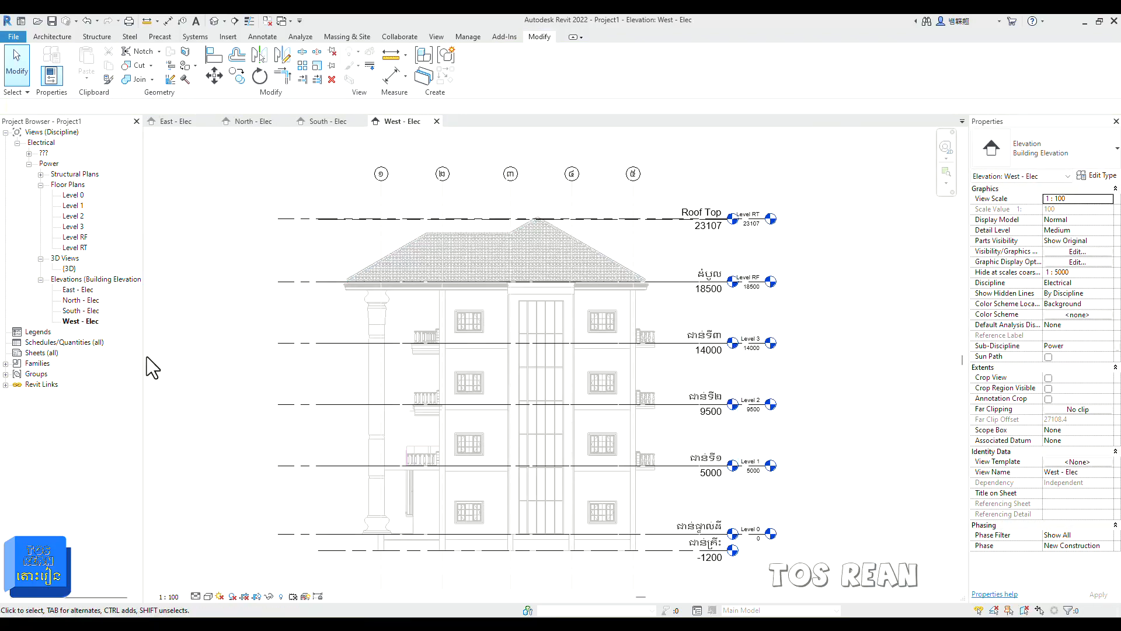
In the South - Elec elevation, extend the project level lines together so their heads clear the linked level heads
{"action": "double_click", "coordinate": [88, 310]}
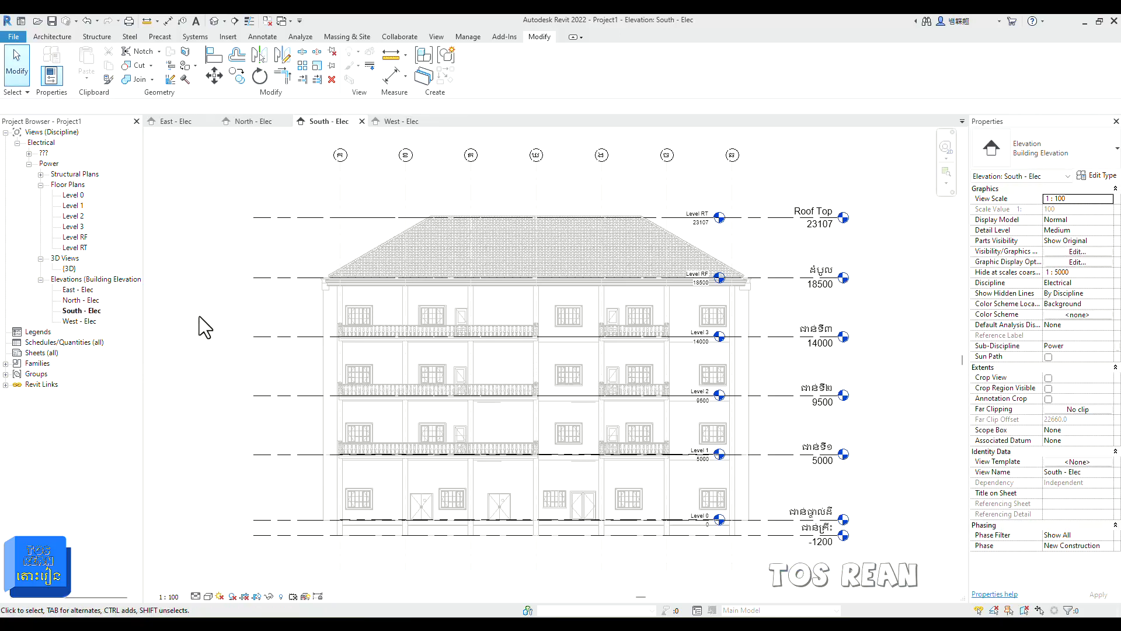
{"action": "left_click", "coordinate": [711, 524]}
{"action": "left_click_drag", "start_coordinate": [800, 528], "coordinate": [878, 528]}
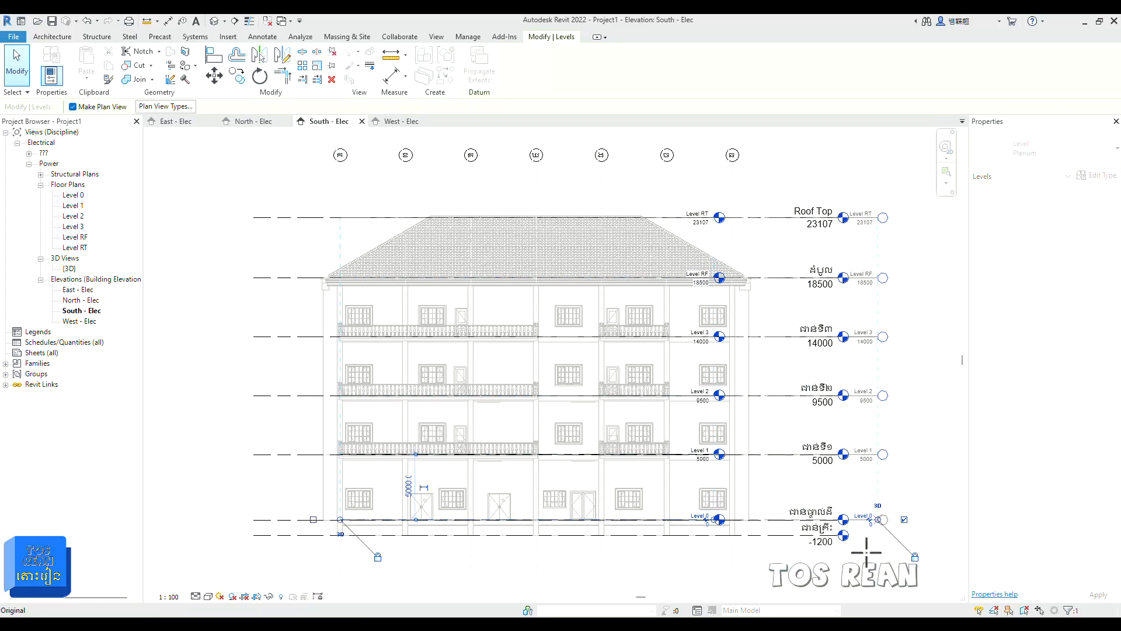
{"action": "left_click", "coordinate": [870, 578]}
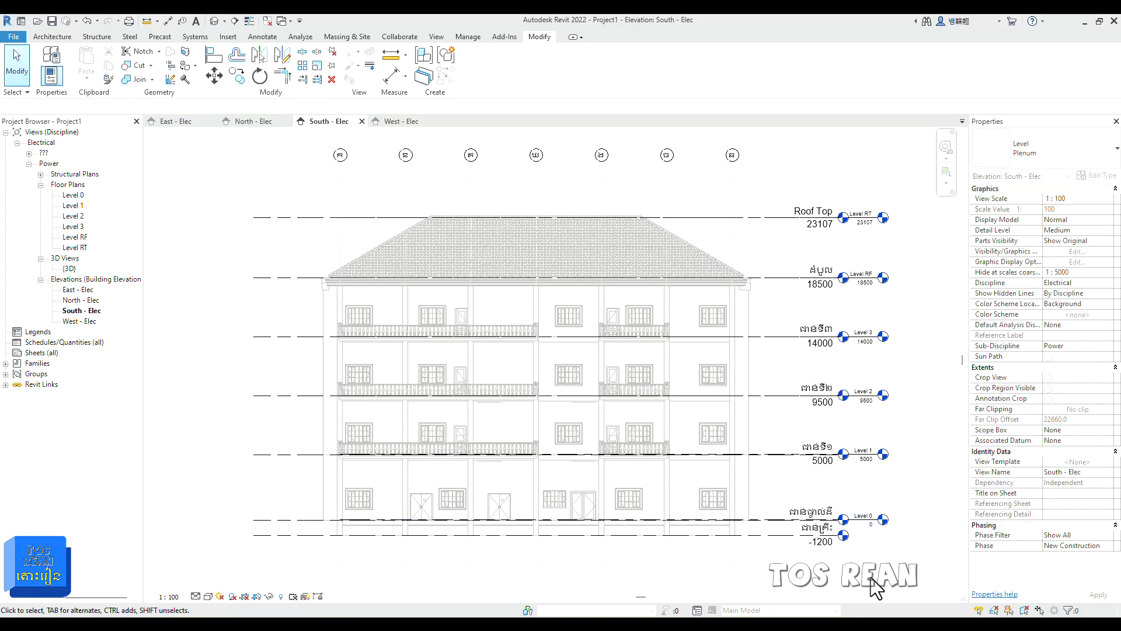
In the North - Elec elevation, extend the project level lines together until their heads sit beyond the linked level heads
{"action": "double_click", "coordinate": [89, 299]}
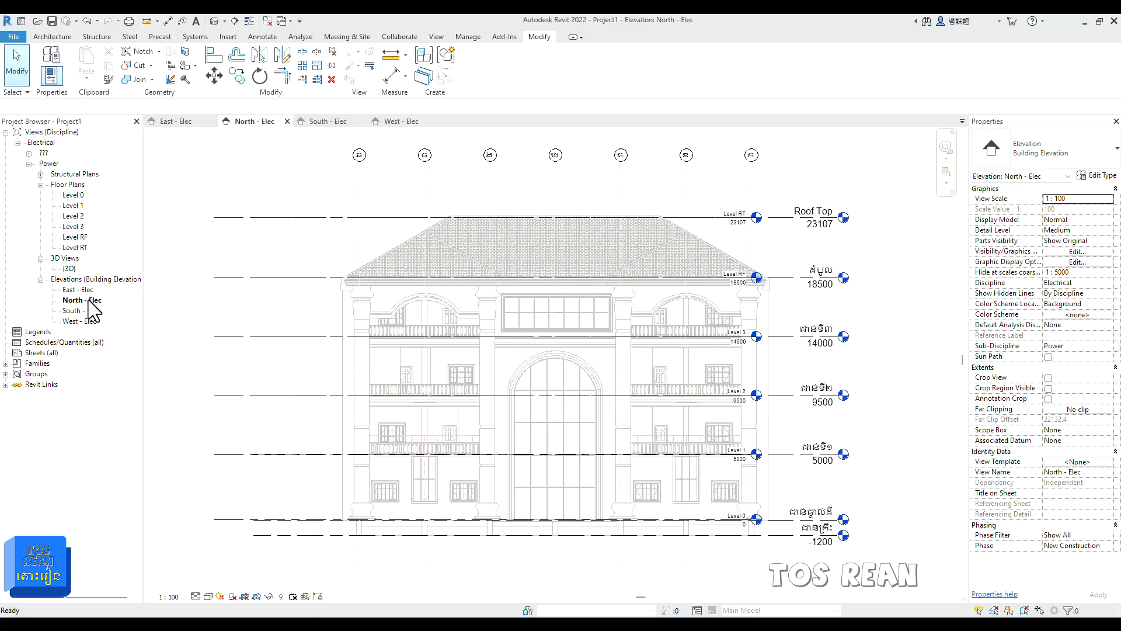
{"action": "left_click", "coordinate": [753, 525]}
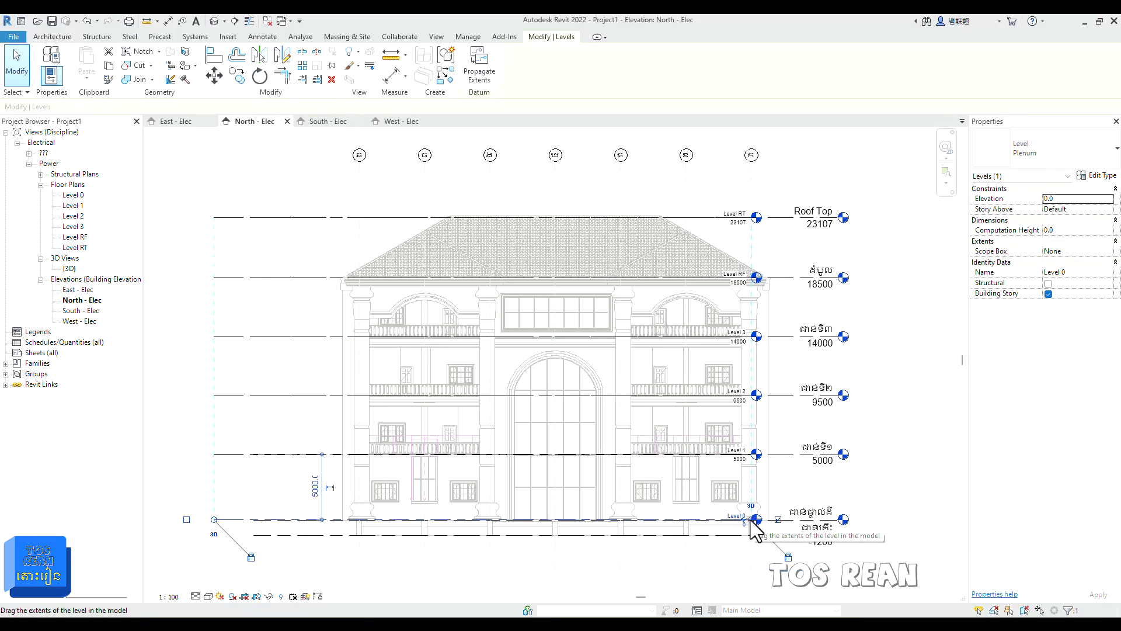
{"action": "left_click_drag", "start_coordinate": [810, 519], "coordinate": [883, 519]}
{"action": "left_click", "coordinate": [851, 577]}
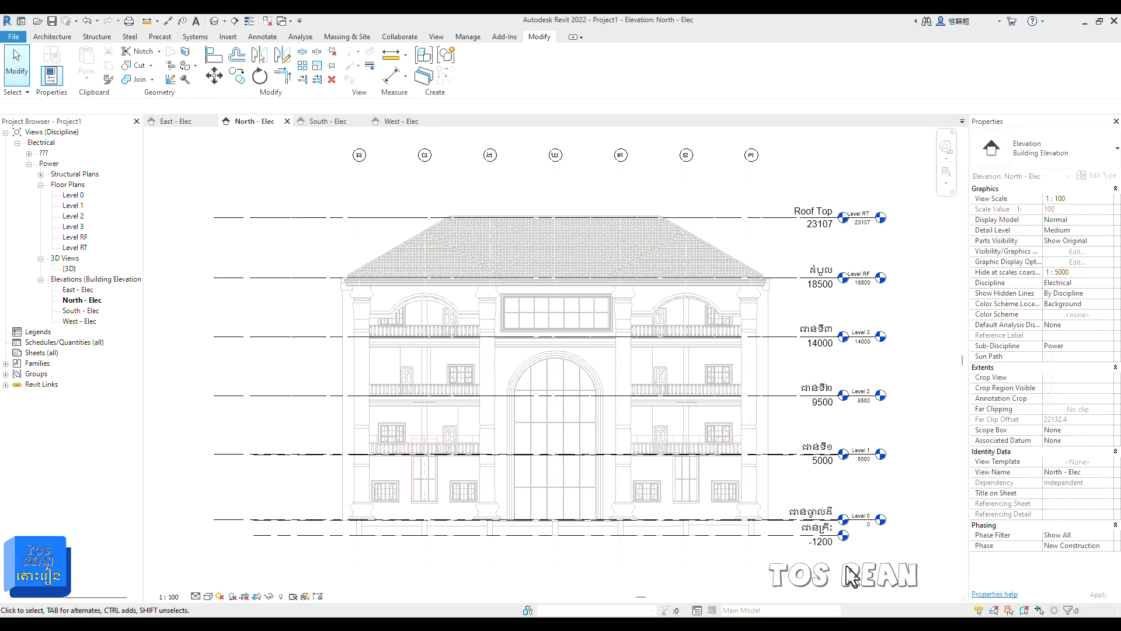
Open the East - Elec elevation to check the project level heads against the linked level heads
{"action": "double_click", "coordinate": [88, 289]}
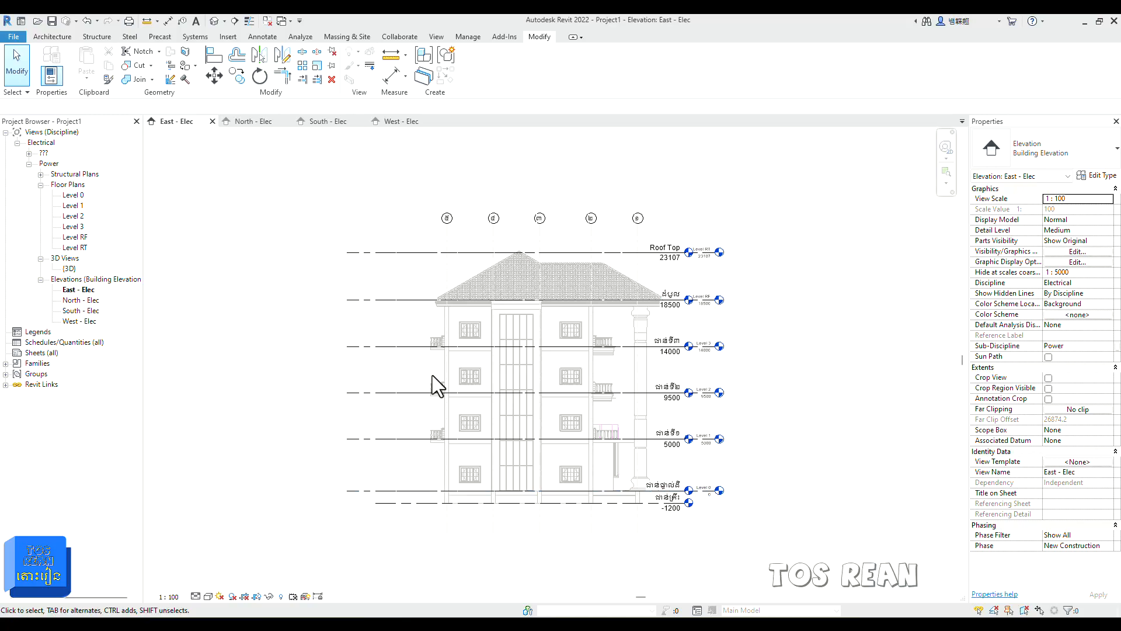
{"action": "scroll", "coordinate": [381, 372], "scroll_direction": "up", "scroll_amount": 2}
{"action": "scroll", "coordinate": [385, 381], "scroll_direction": "down", "scroll_amount": 1}
{"action": "middle_click_drag", "start_coordinate": [431, 397], "coordinate": [418, 390]}
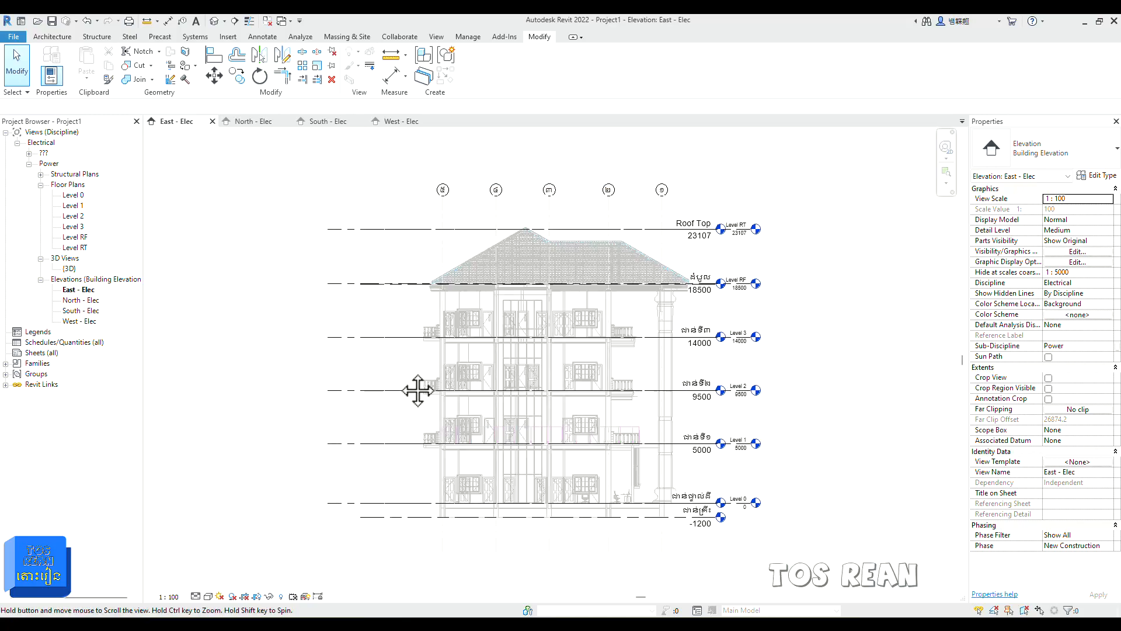